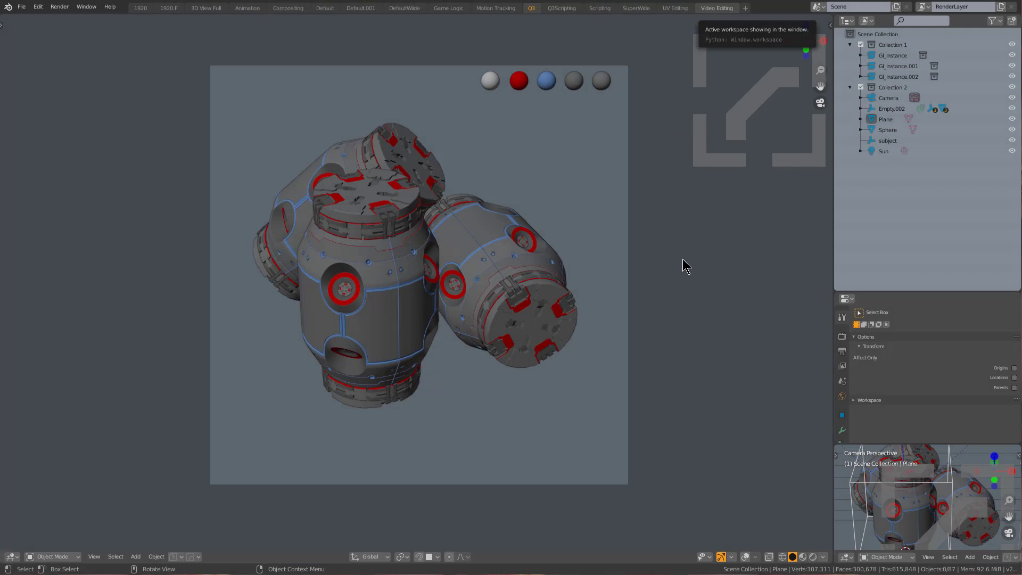
Switch the viewport to rendered shading and set the scene's render engine to Eevee
click(802, 557)
click(813, 557)
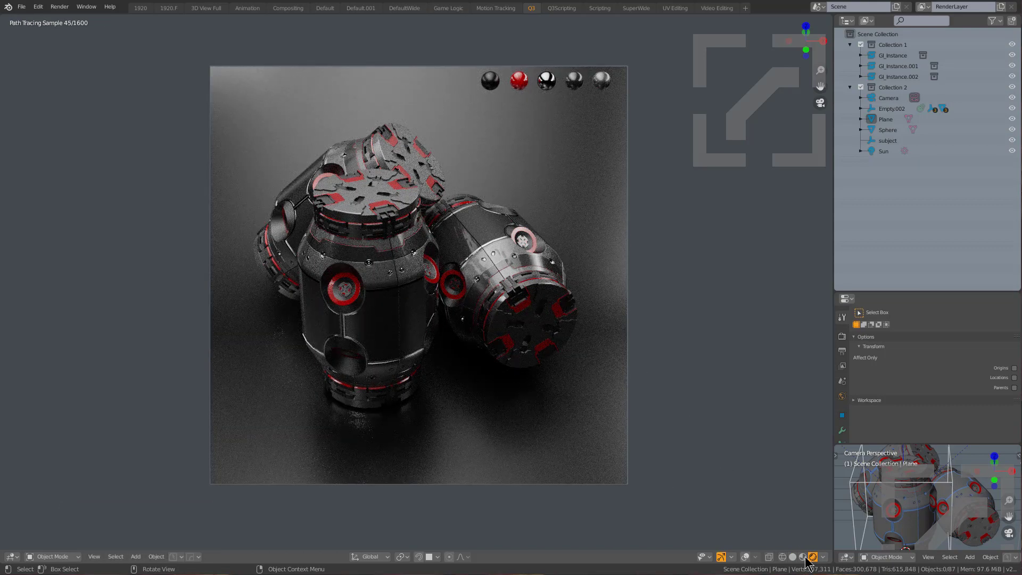
click(842, 337)
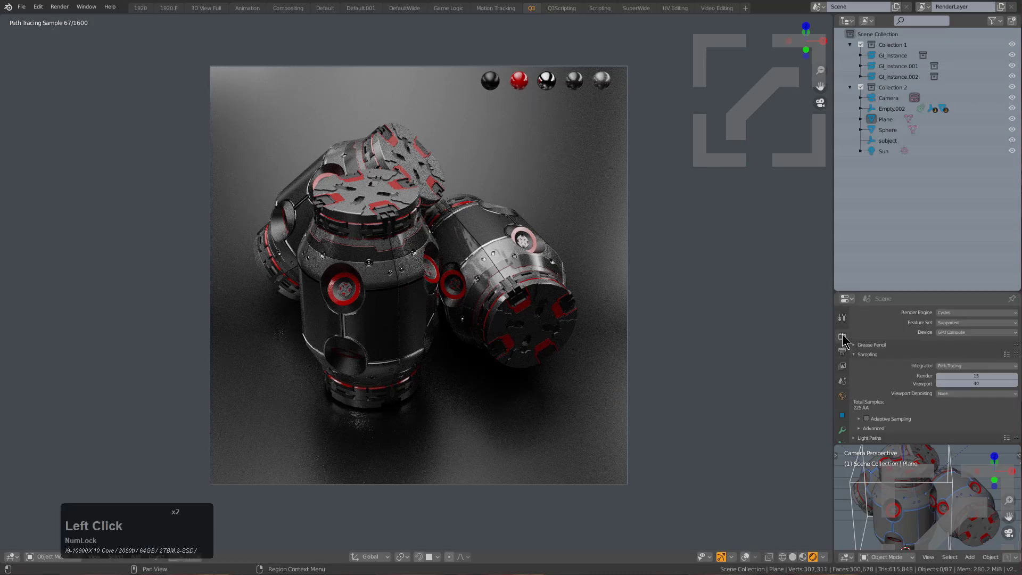
click(953, 313)
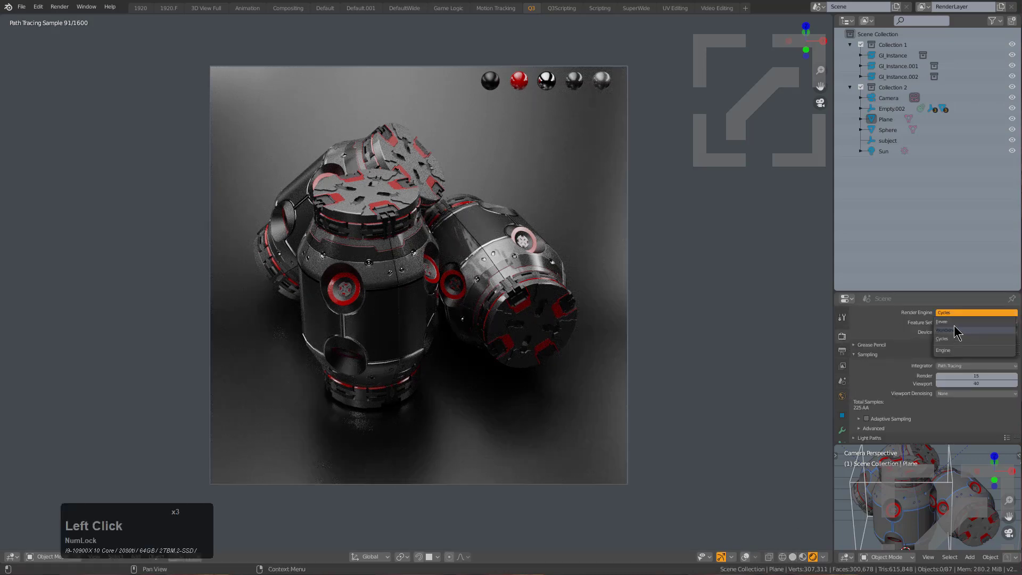
click(950, 322)
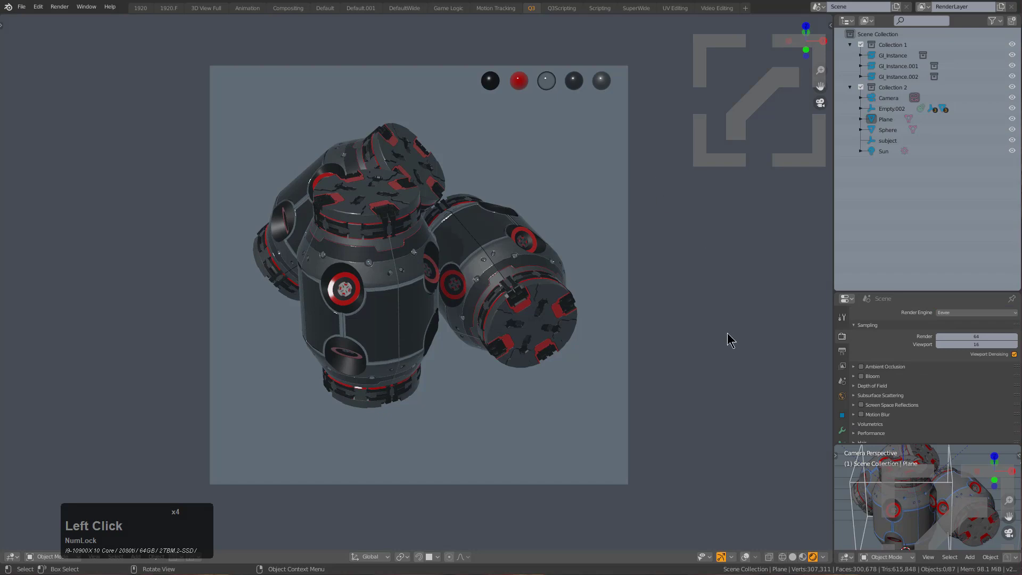
click(611, 388)
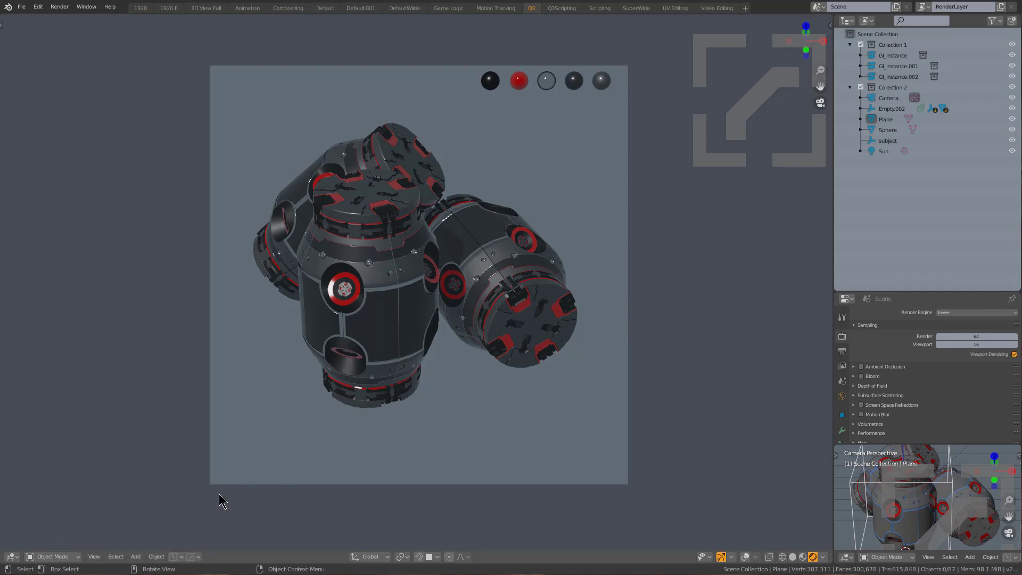
Flip the main 3D viewport's header to the upper edge of its area
right_click(242, 561)
mouse_move(242, 562)
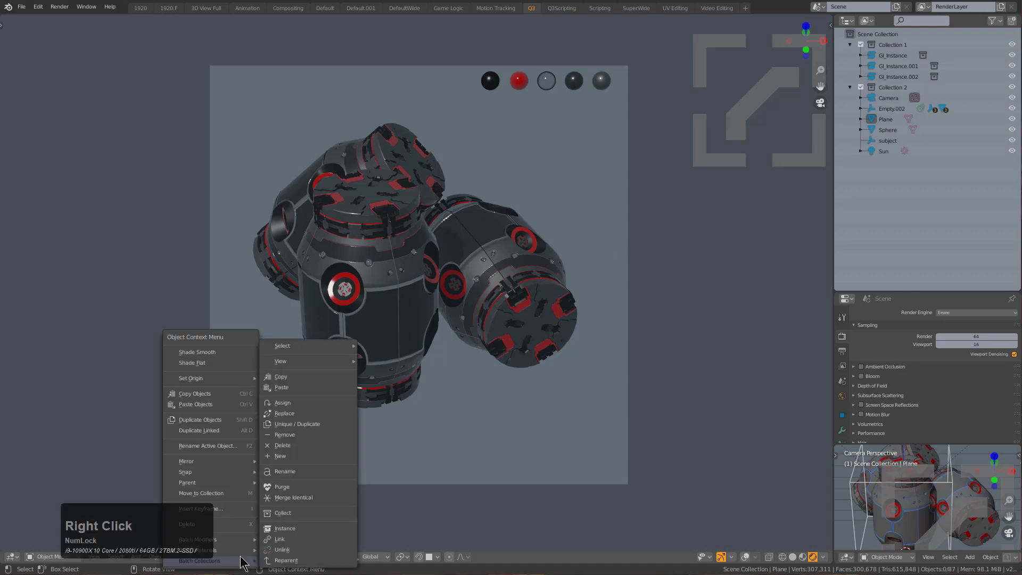
right_click(505, 557)
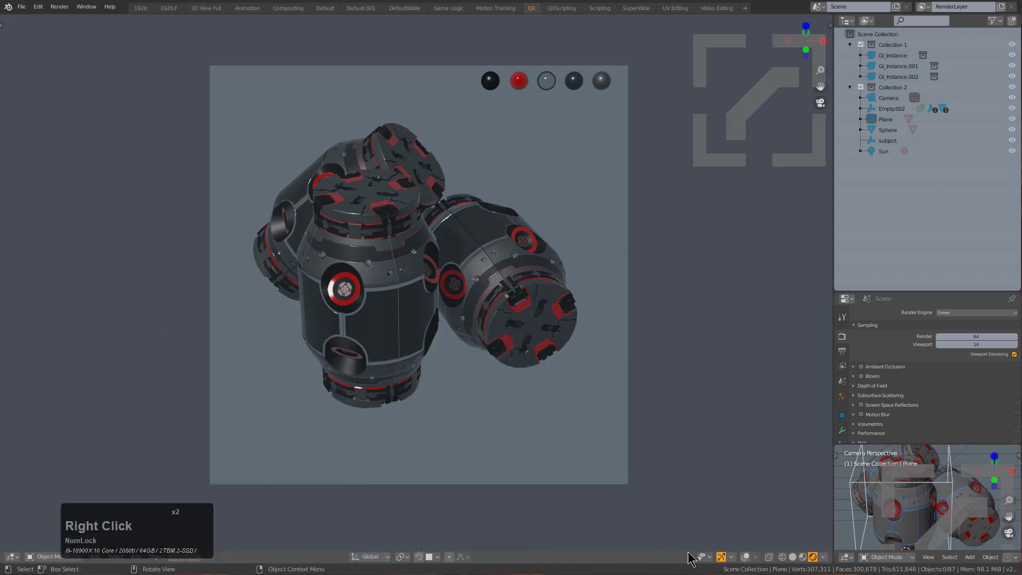
right_click(689, 559)
mouse_move(713, 559)
click(762, 552)
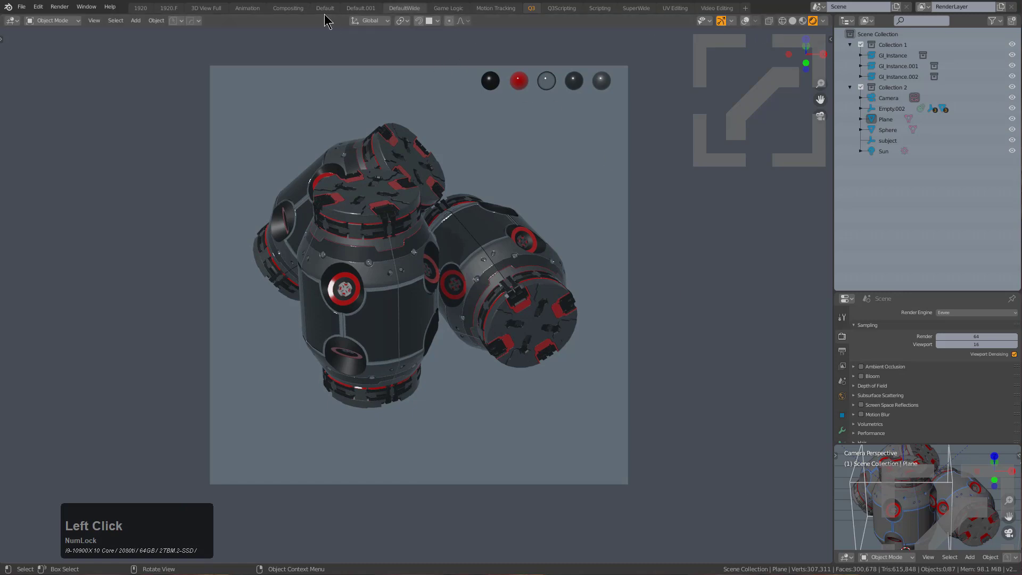
Review the HardOps opt-in settings, including the option that passes the viewport look to the render
click(194, 21)
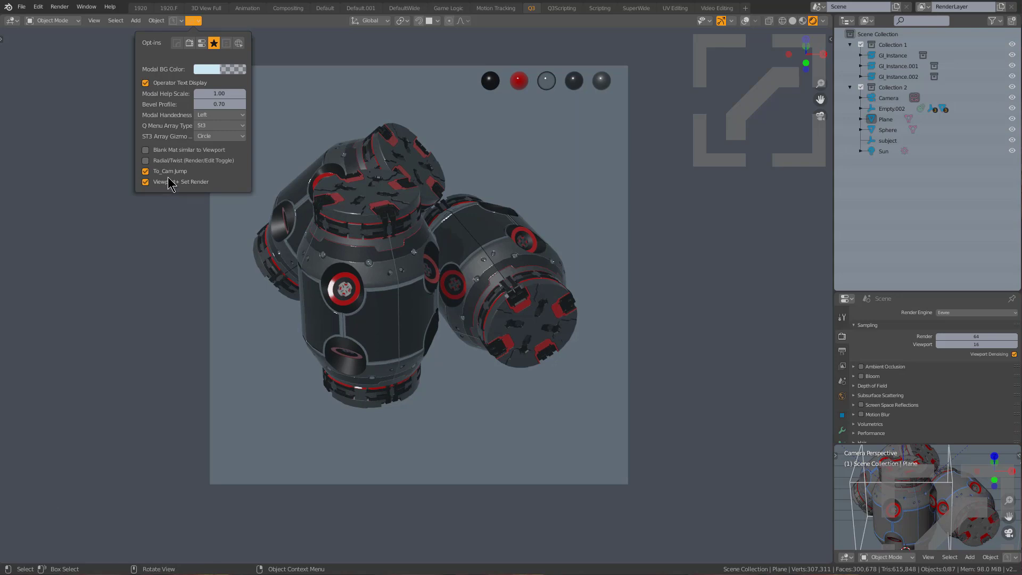
click(194, 44)
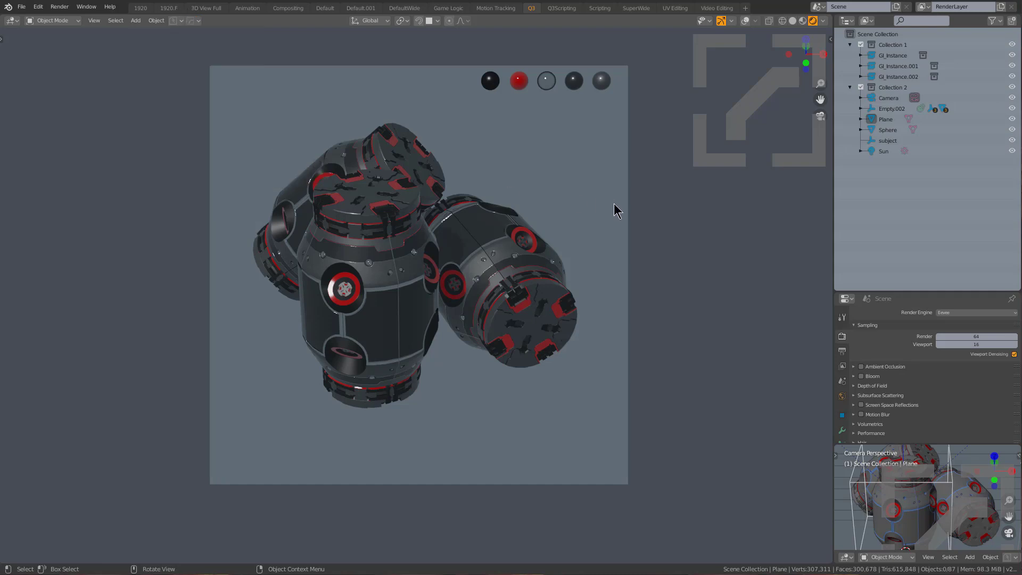
Run Lookdev+ and cycle the viewport's HDRI environment to night.exr, keeping it for the render as well
click(664, 222)
key(v)
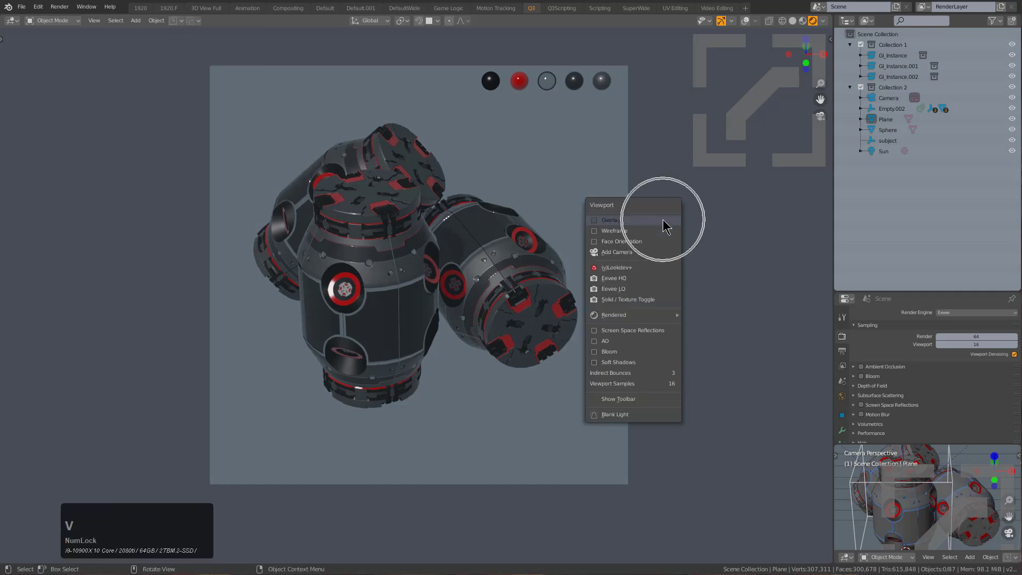
click(638, 269)
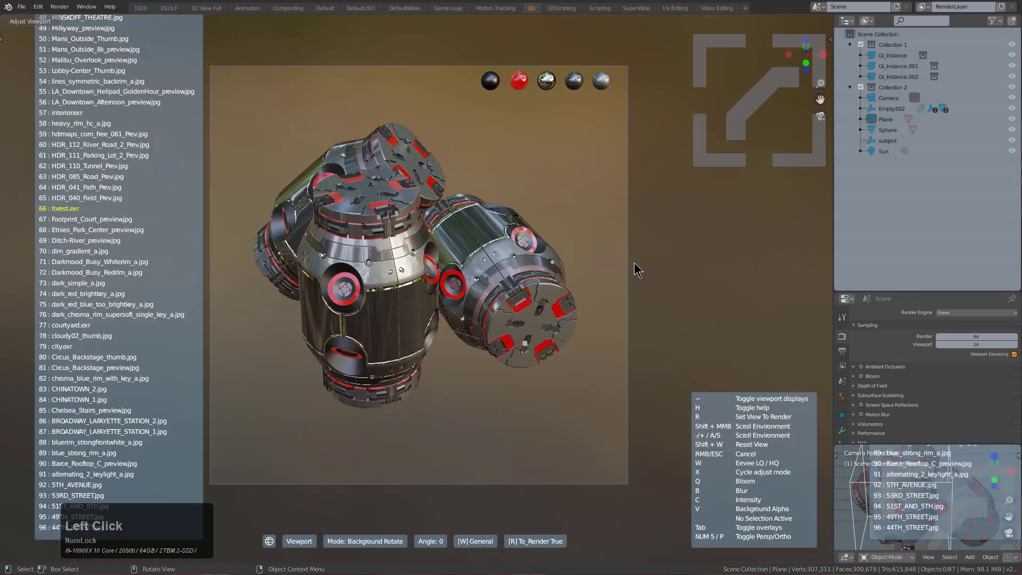
key(s)
key(s)
key(s)
key(s)
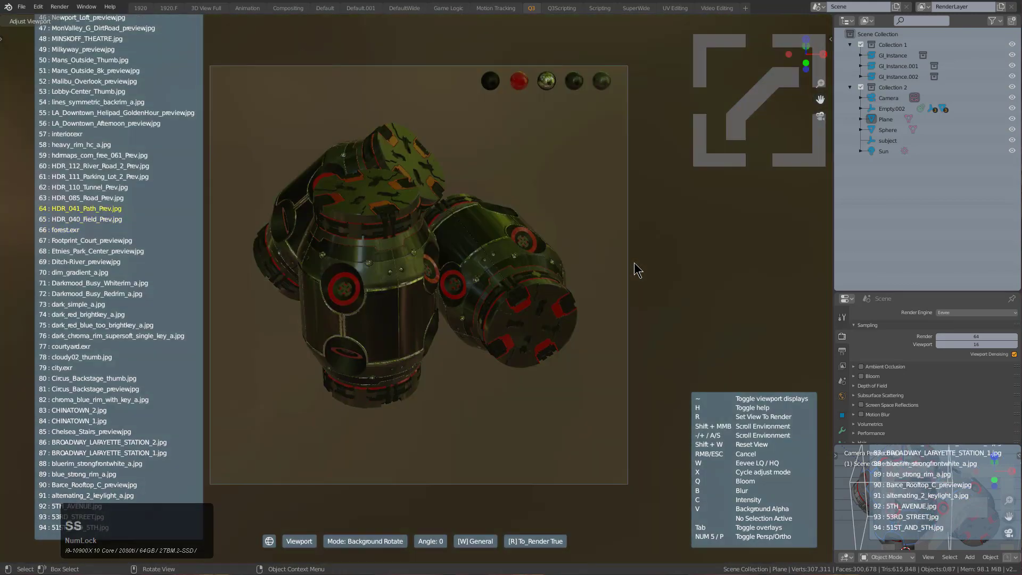
key(s)
key(s)
key(s)
key(s)
key(s)
key(s)
key(s)
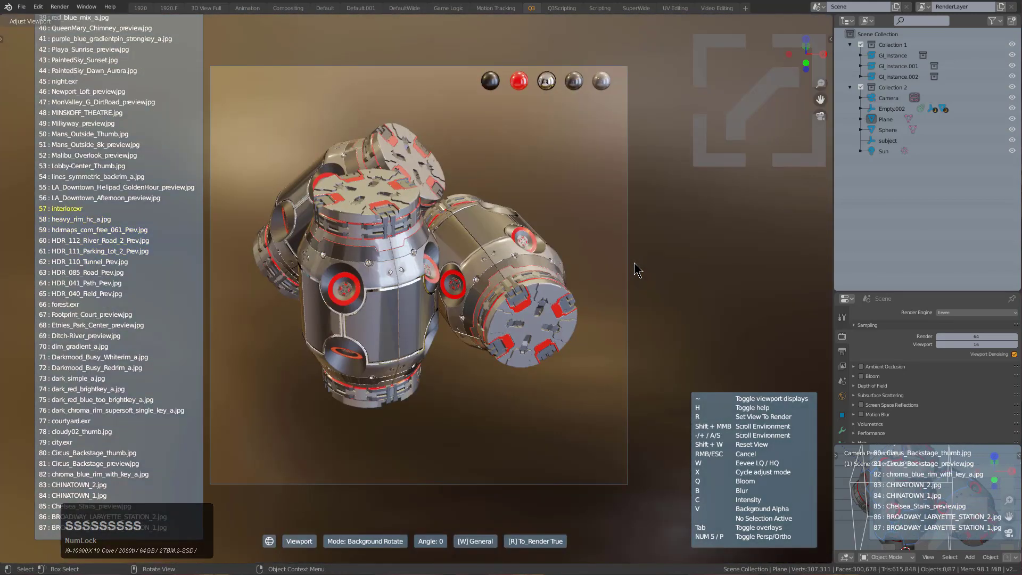
key(s)
key(s)
key(s)
key(s)
key(s)
key(s)
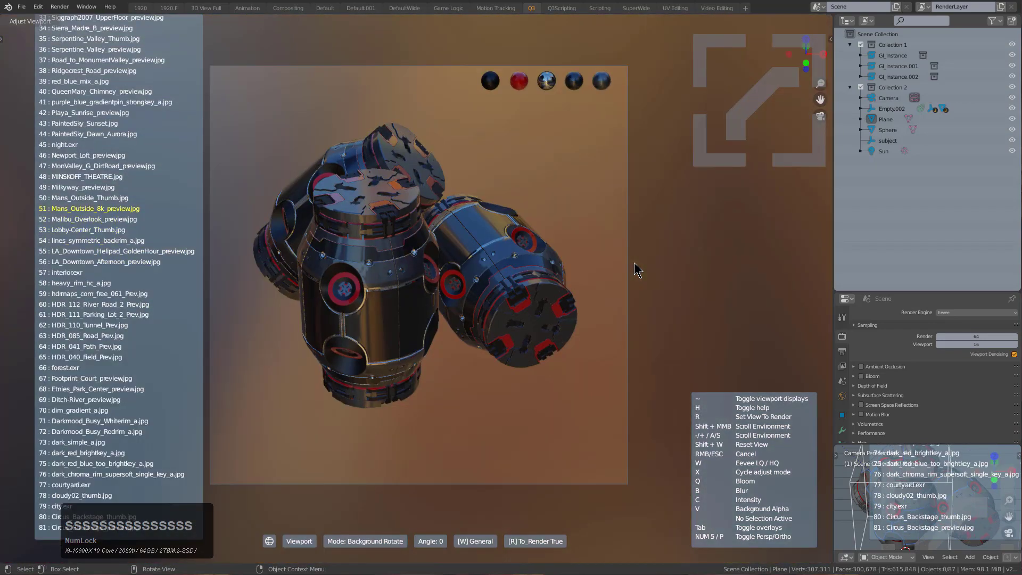
key(s)
key(s)
key(s)
key(s)
key(s)
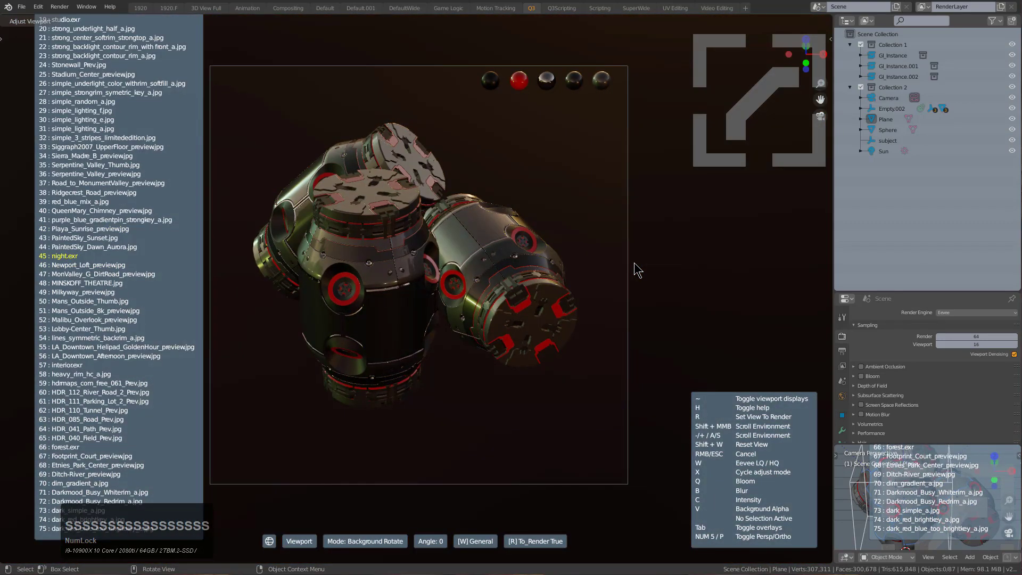
click(634, 263)
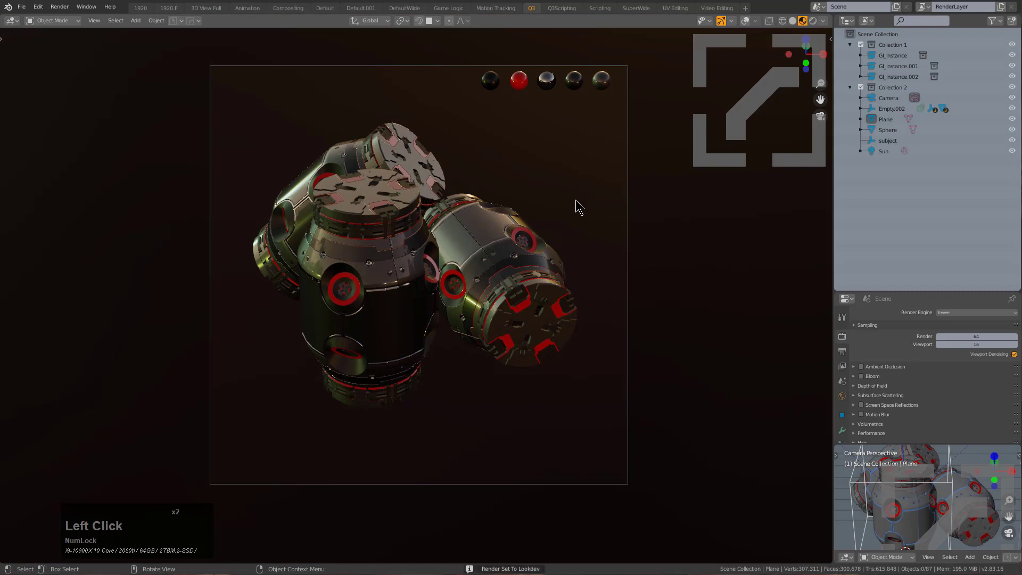
key(g)
click(598, 291)
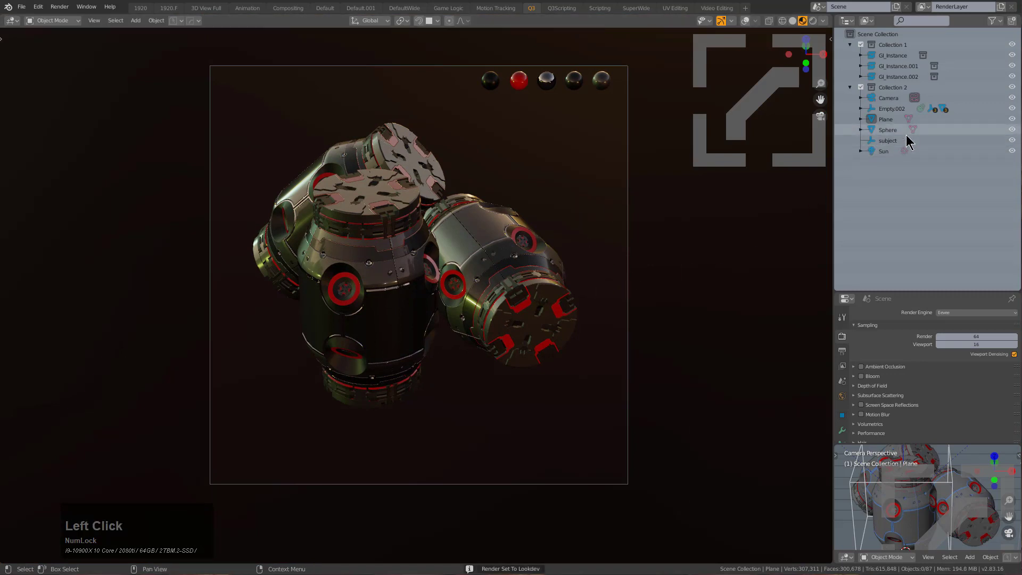
key(Delete)
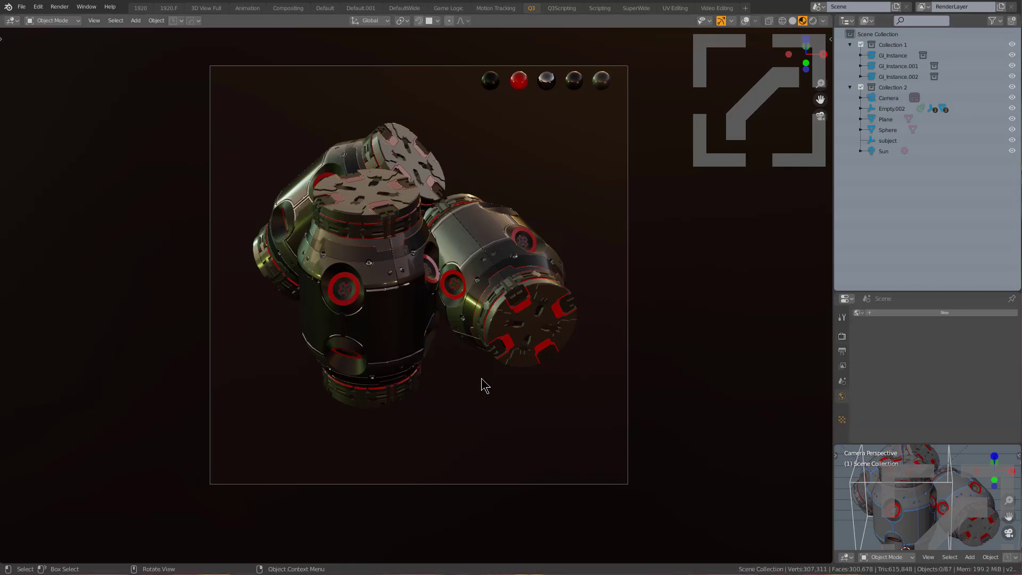
Add a mesh plane and scale it up into a large floor beneath the canisters
key(shift+a)
mouse_move(457, 354)
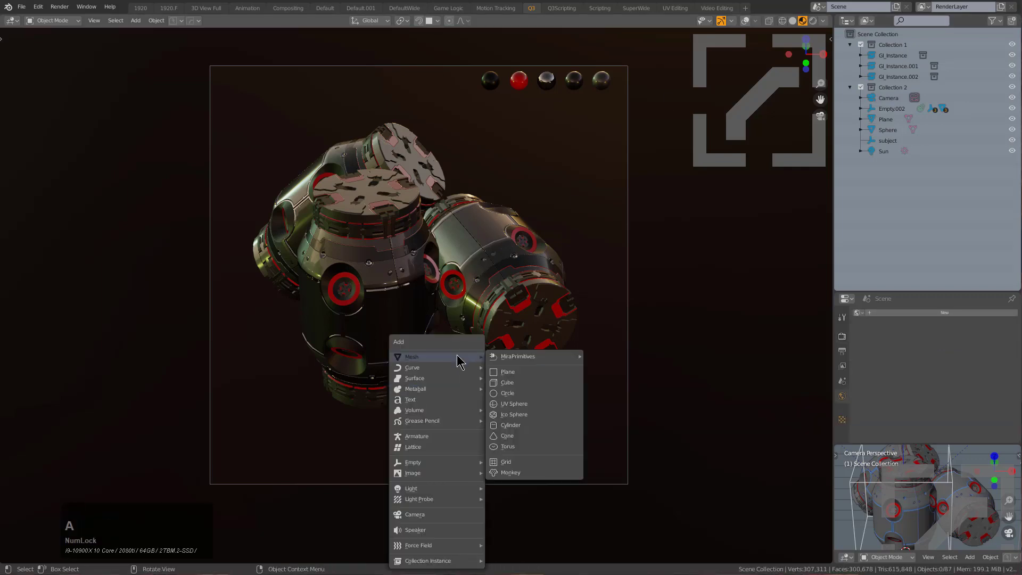
click(506, 373)
key(s)
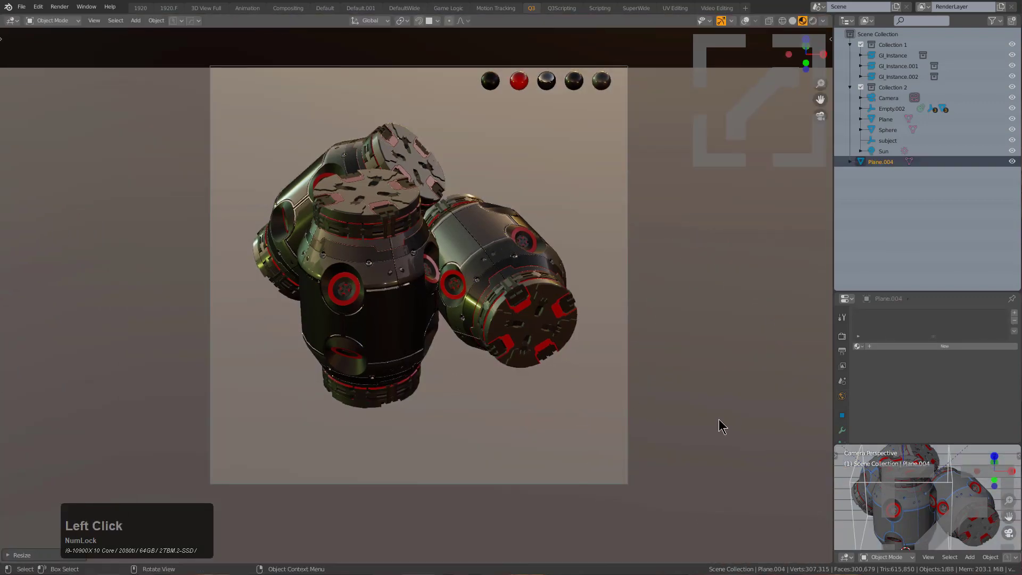
click(647, 380)
key(s)
click(660, 358)
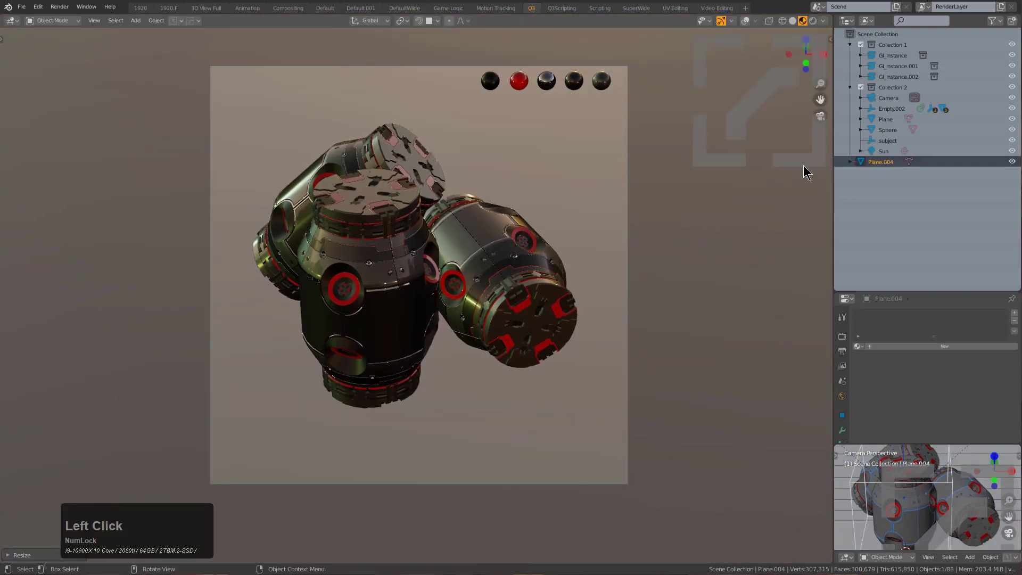
Make the camera's passepartout fully opaque so the area outside the frame is black
click(888, 98)
key(q)
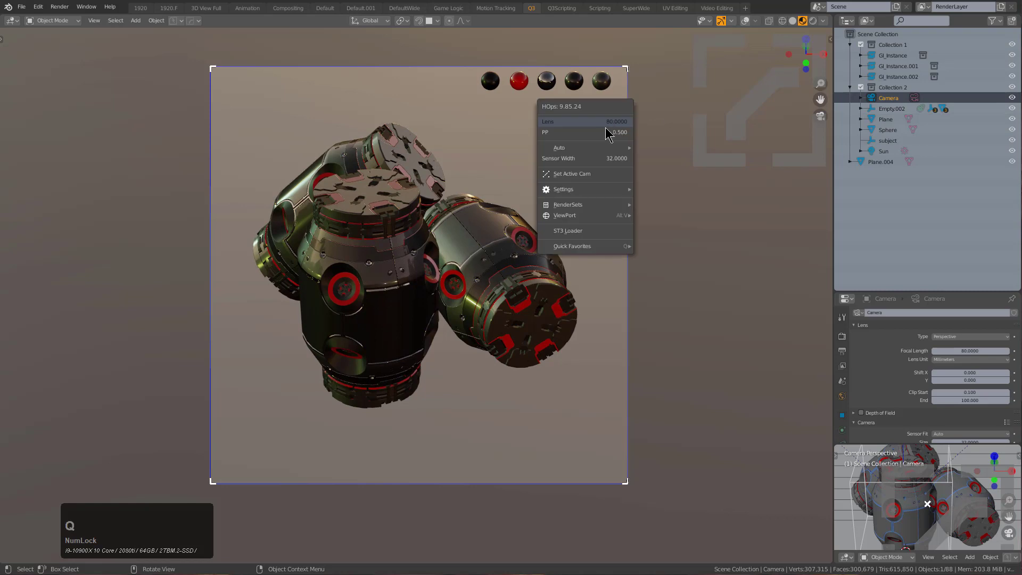
click(601, 133)
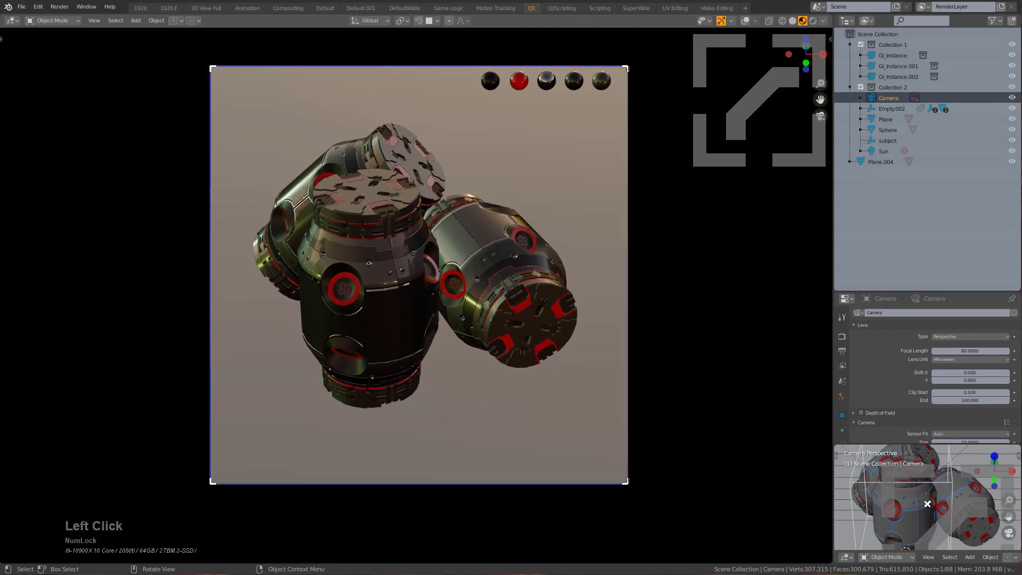
Use Material Scroll to generate random blank Principled materials on the new floor plane and keep a dark glossy one
click(581, 194)
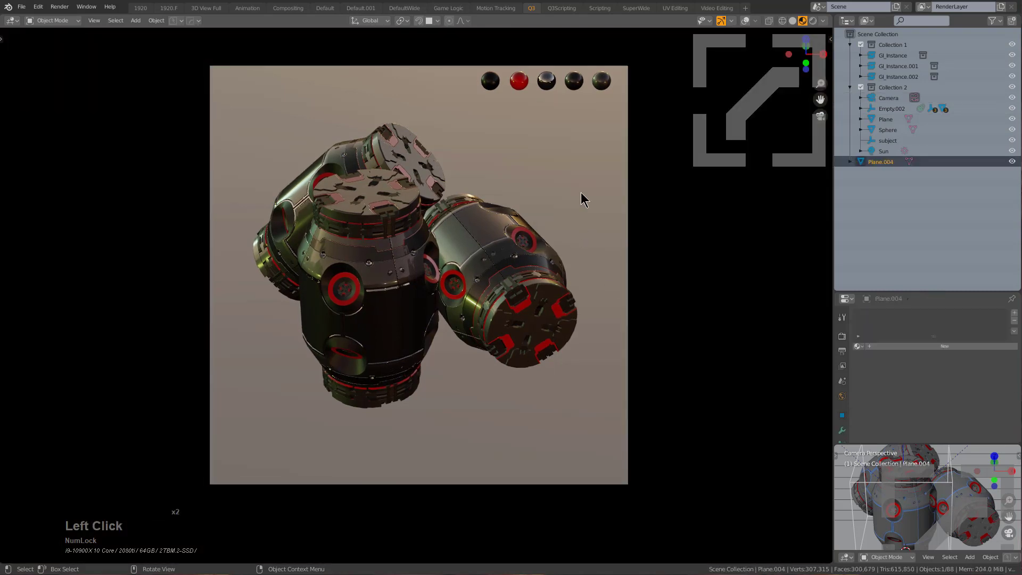
key(m)
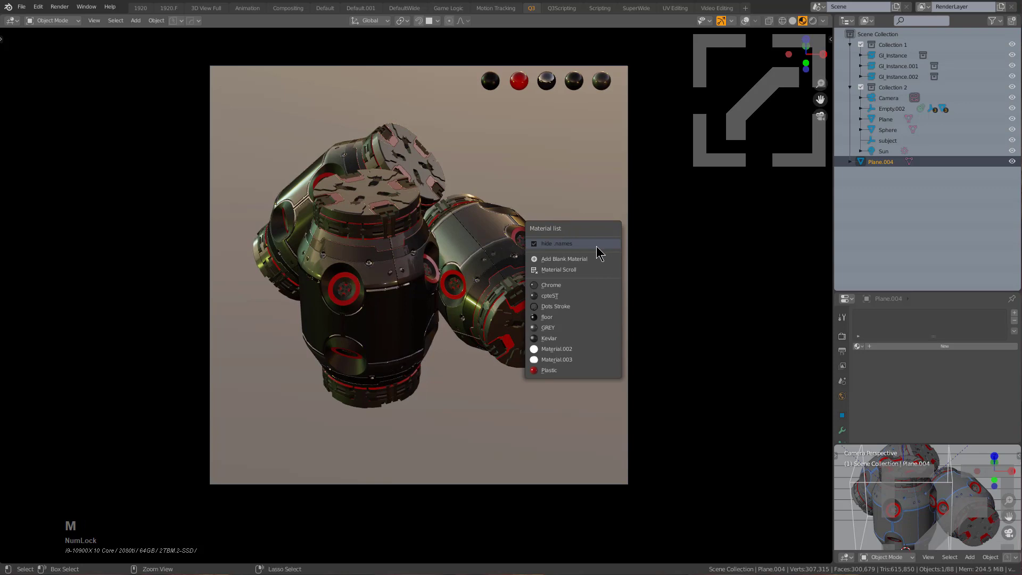
click(581, 274)
scroll(582, 272, up, 2)
scroll(583, 272, up, 3)
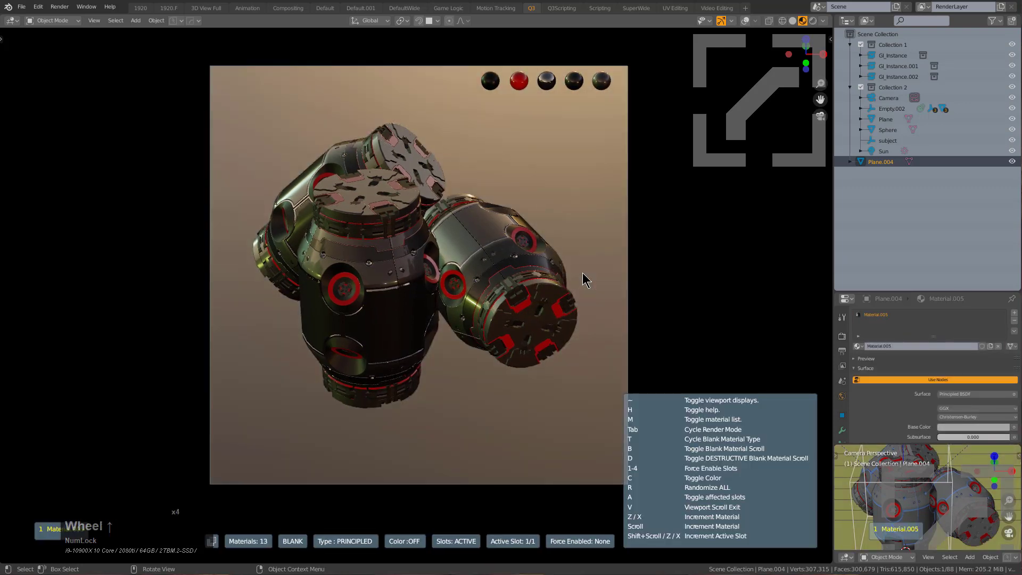
click(582, 272)
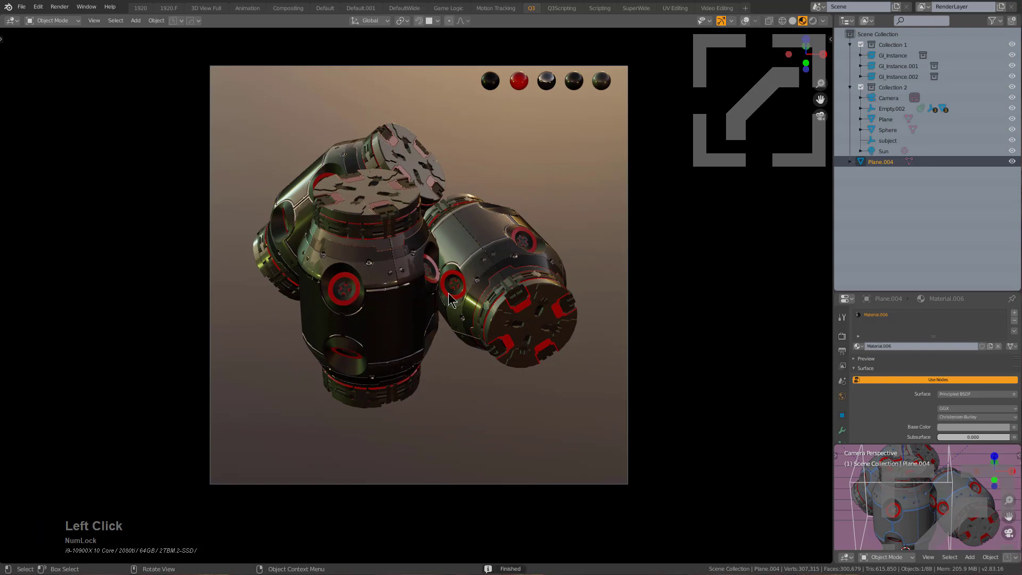
Apply the Eevee HQ viewport preset to enable reflections and soft shadows at high quality
click(477, 262)
key(v)
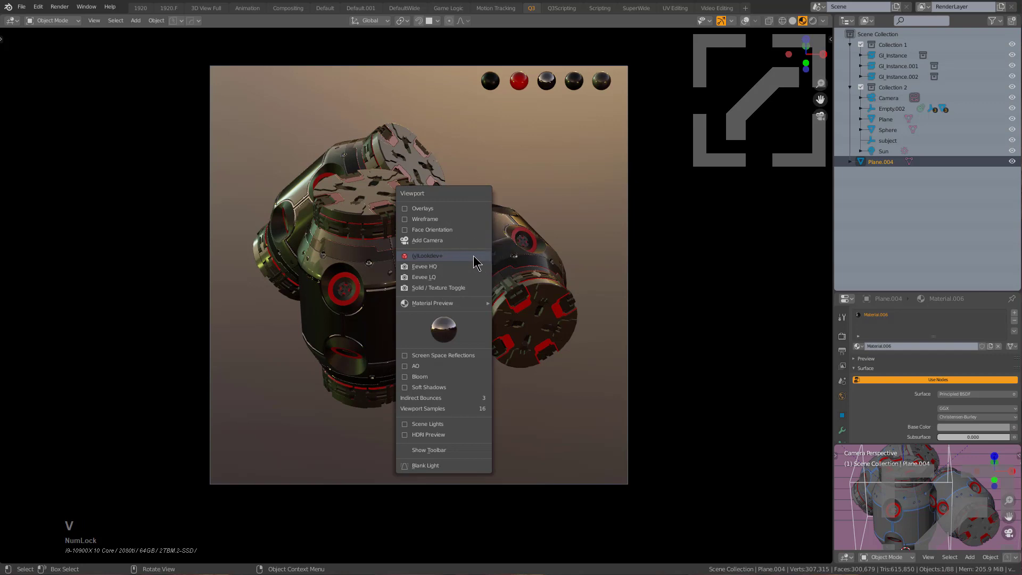
click(466, 268)
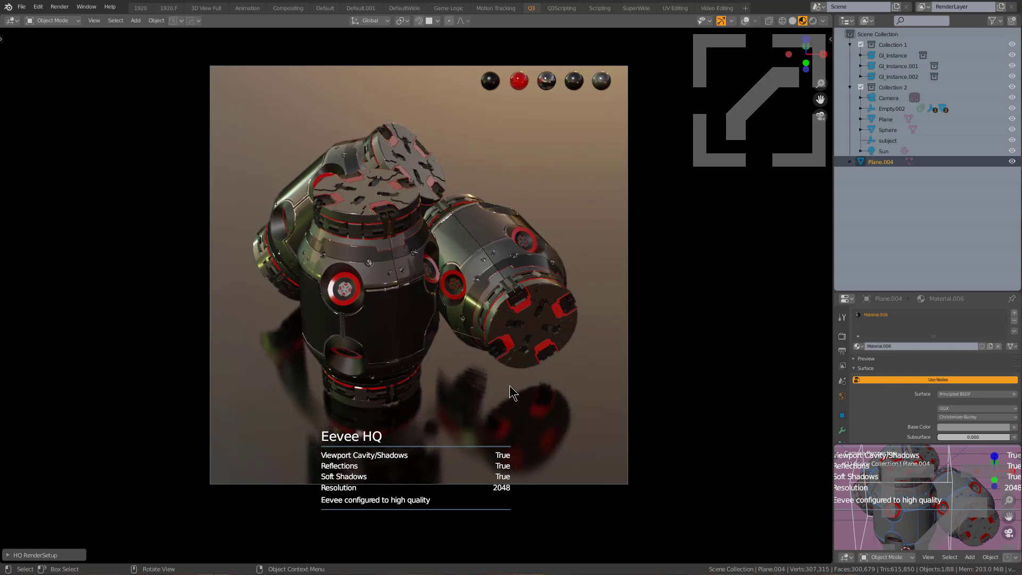
double_click(572, 408)
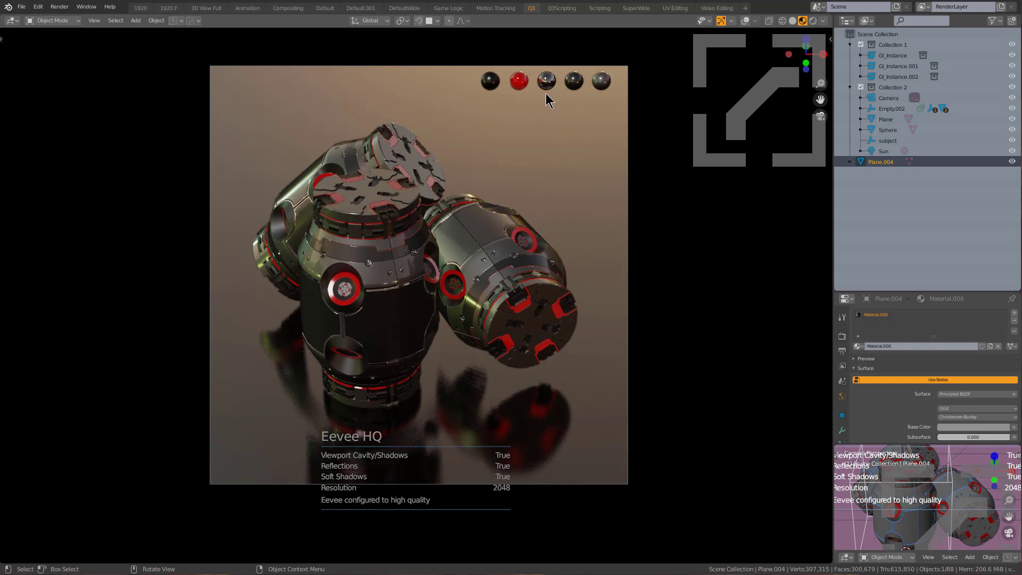
Start a destructive Material Scroll on the red material preview sphere and make its cpteST slot active
click(520, 82)
key(g)
right_click(525, 128)
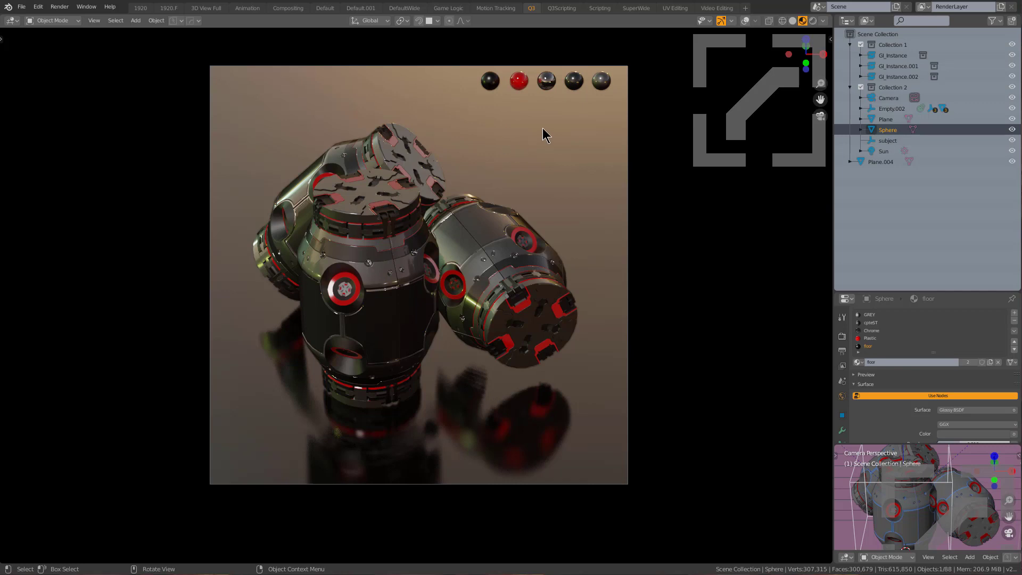
key(m)
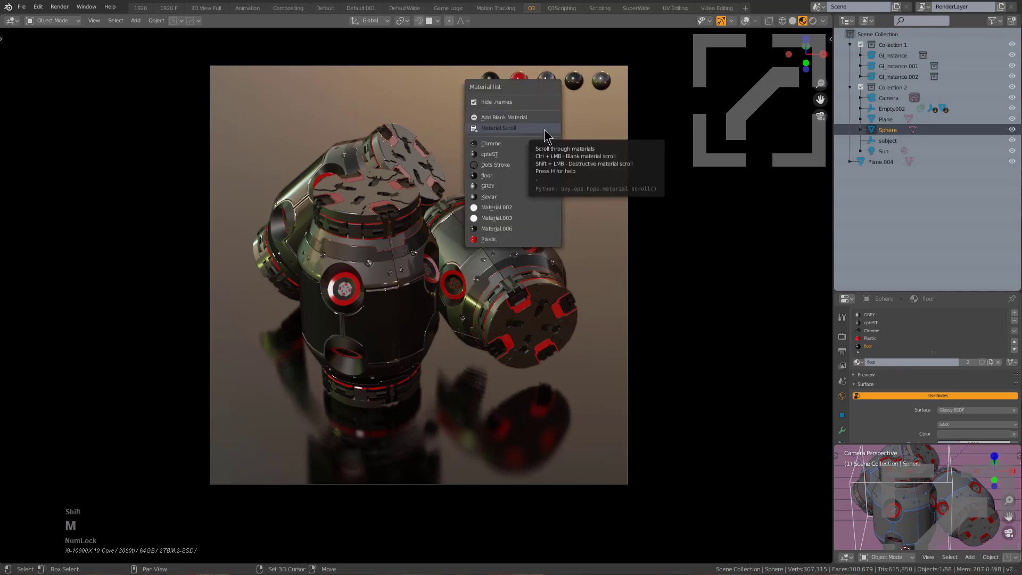
click(544, 130)
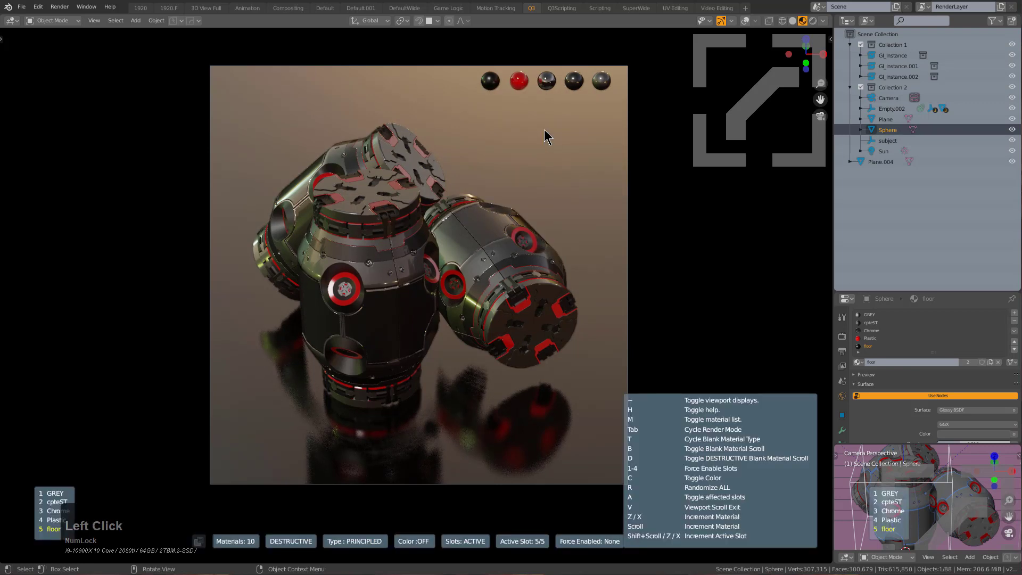
shift+scroll(544, 129, up, 2)
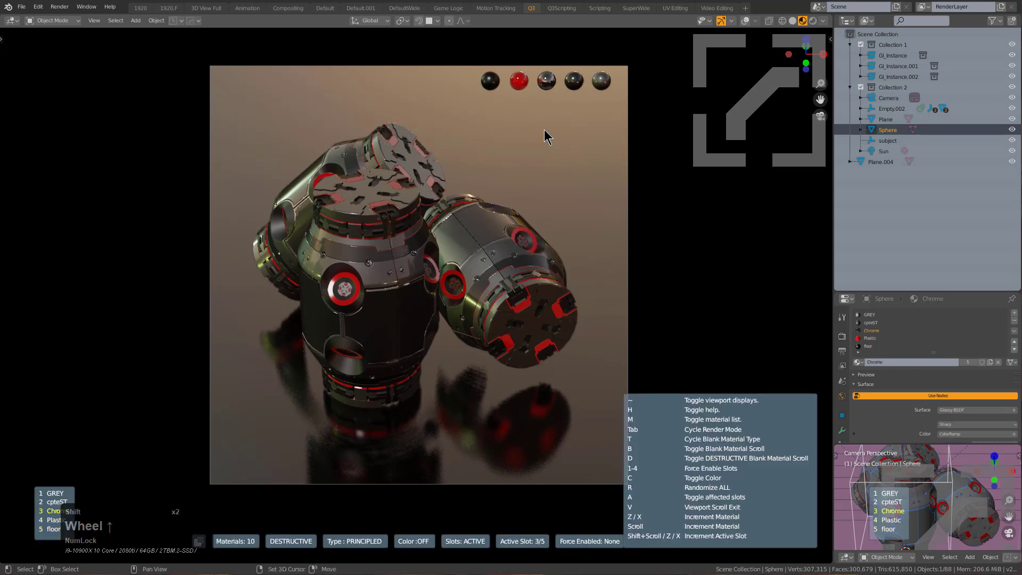
shift+scroll(544, 130, down, 3)
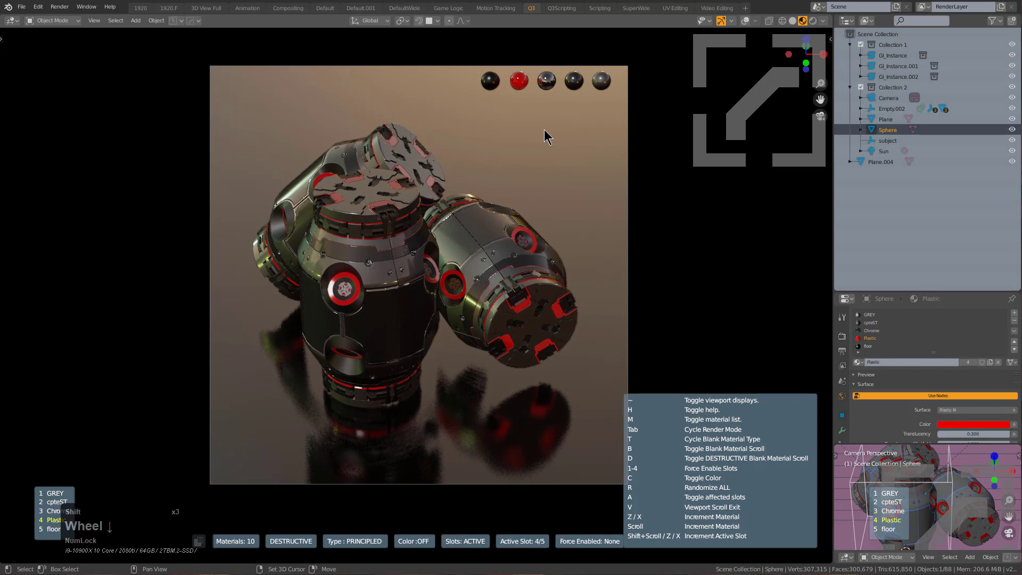
shift+scroll(544, 129, down, 2)
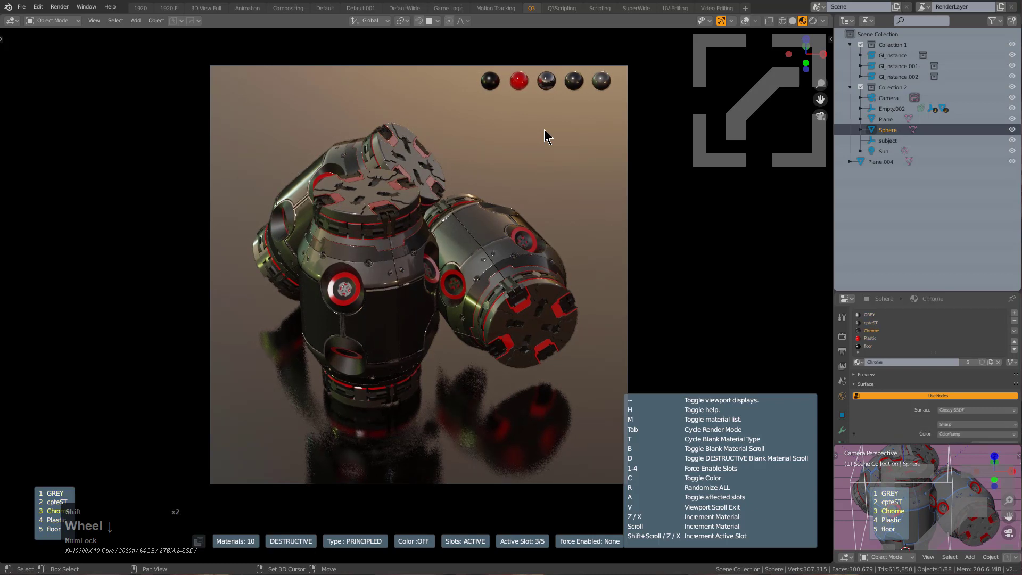
shift+scroll(544, 130, up, 2)
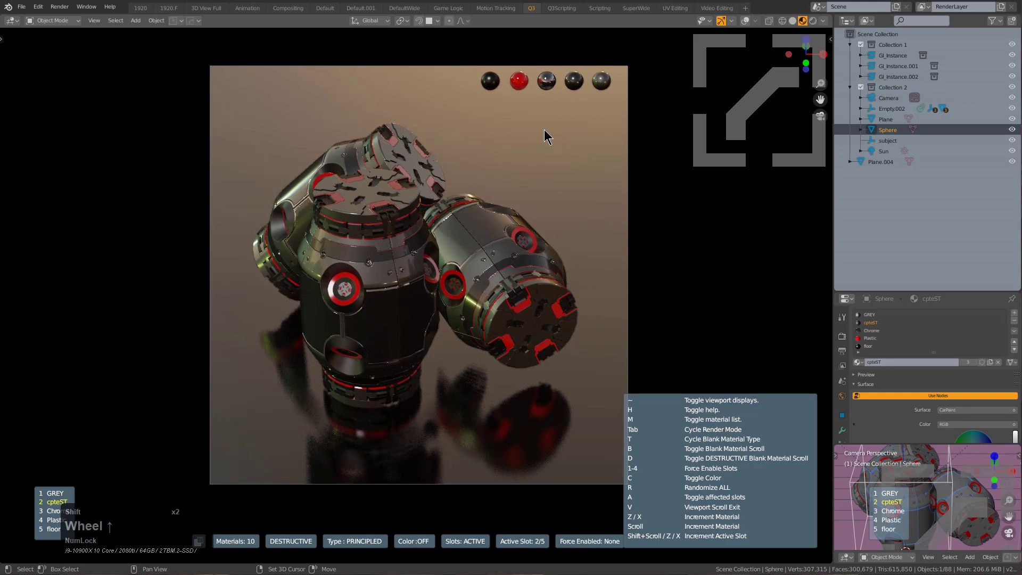
Randomize the cpteST slot with blank Principled materials, turning Color on, and stop at a purple metallic one
scroll(544, 129, up, 1)
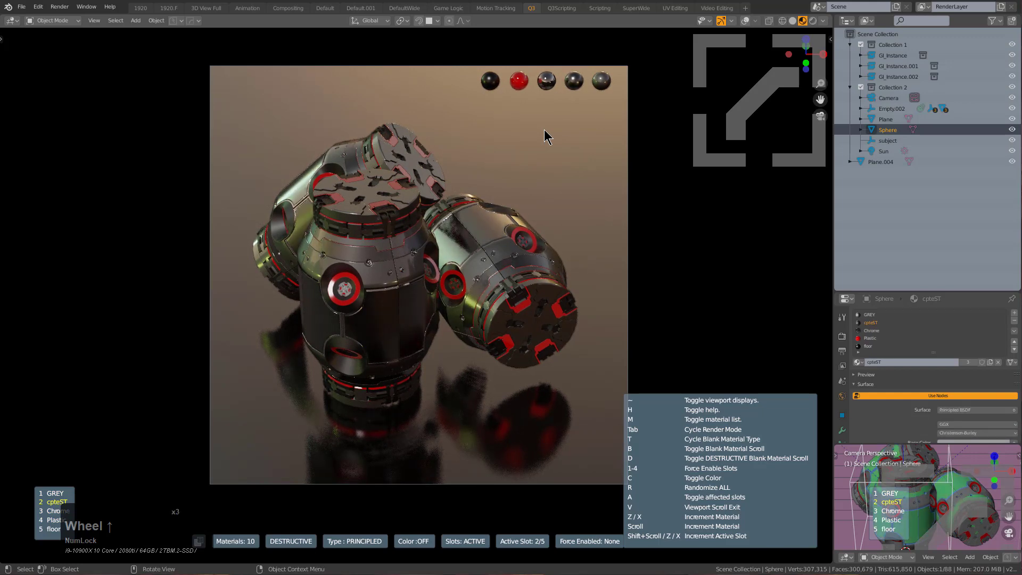
scroll(544, 130, up, 4)
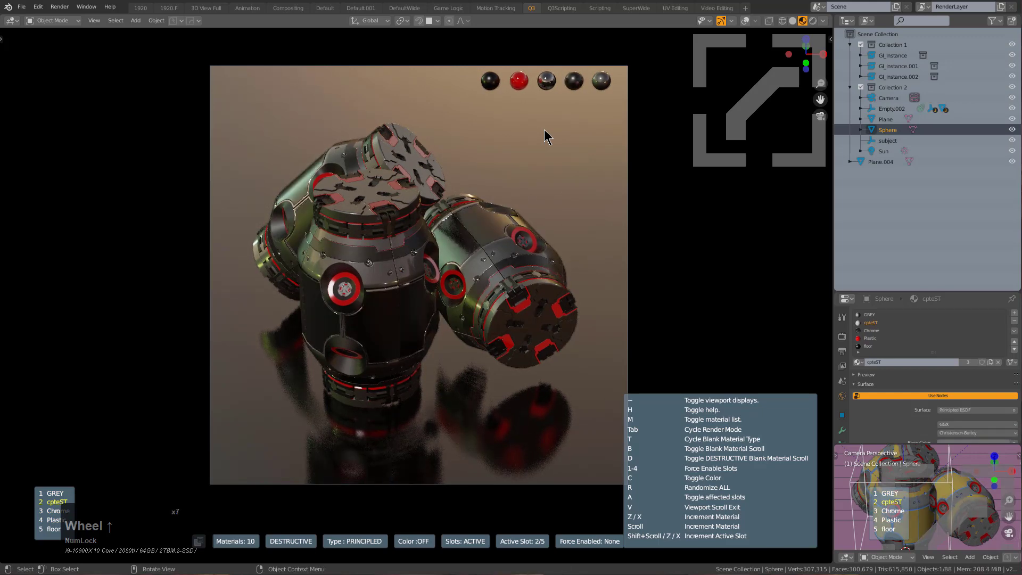
scroll(544, 129, up, 2)
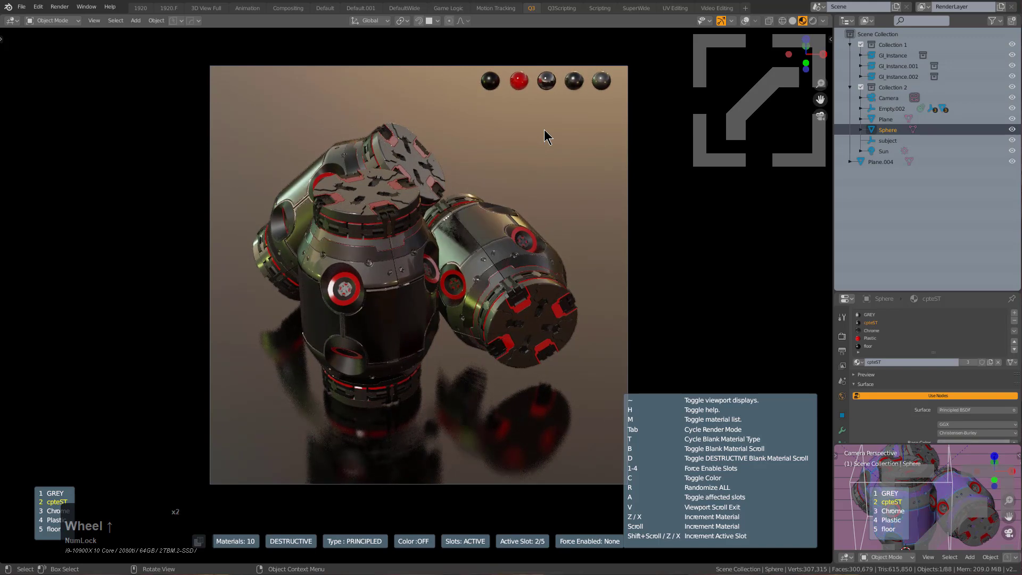
key(c)
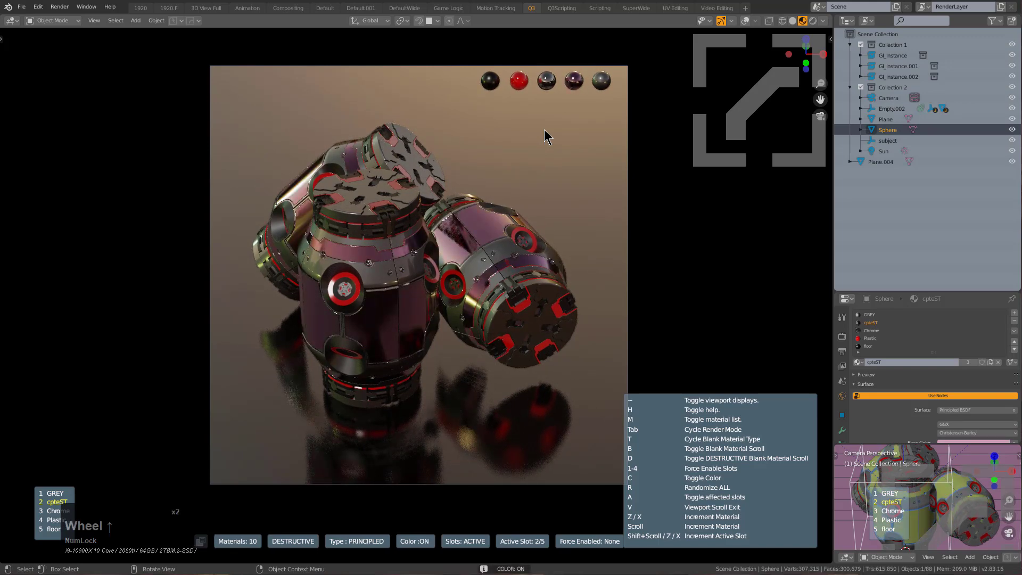
scroll(544, 129, up, 4)
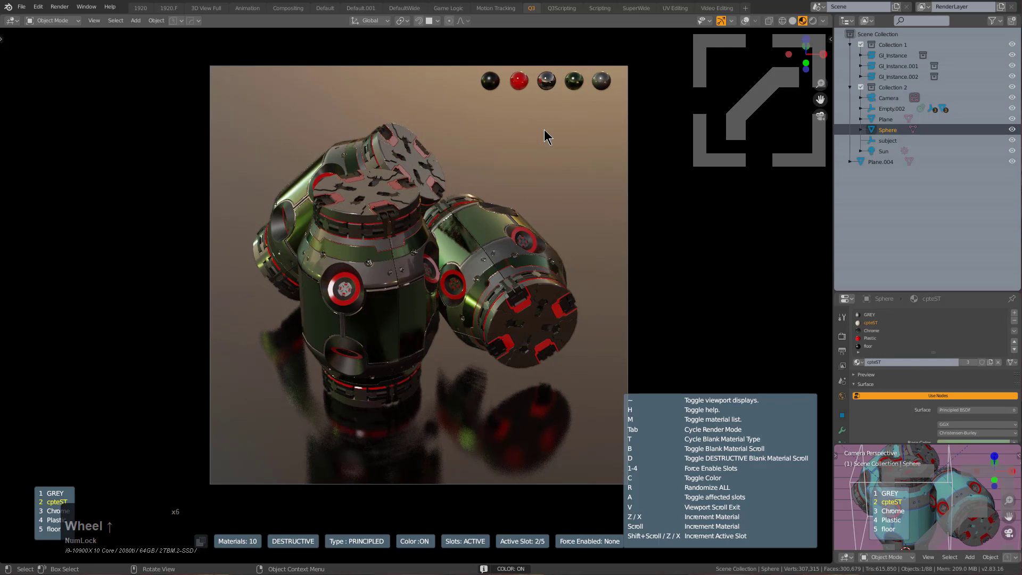
scroll(544, 130, up, 1)
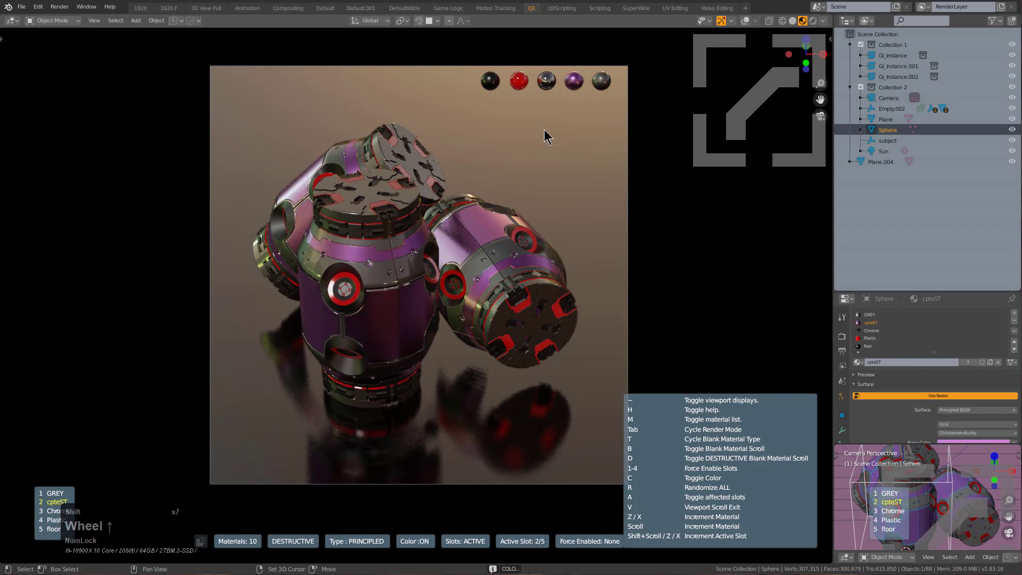
Make the Plastic slot active and randomize it with the Emission blank material type until it glows pink
shift+scroll(544, 130, down, 1)
shift+scroll(544, 129, down, 1)
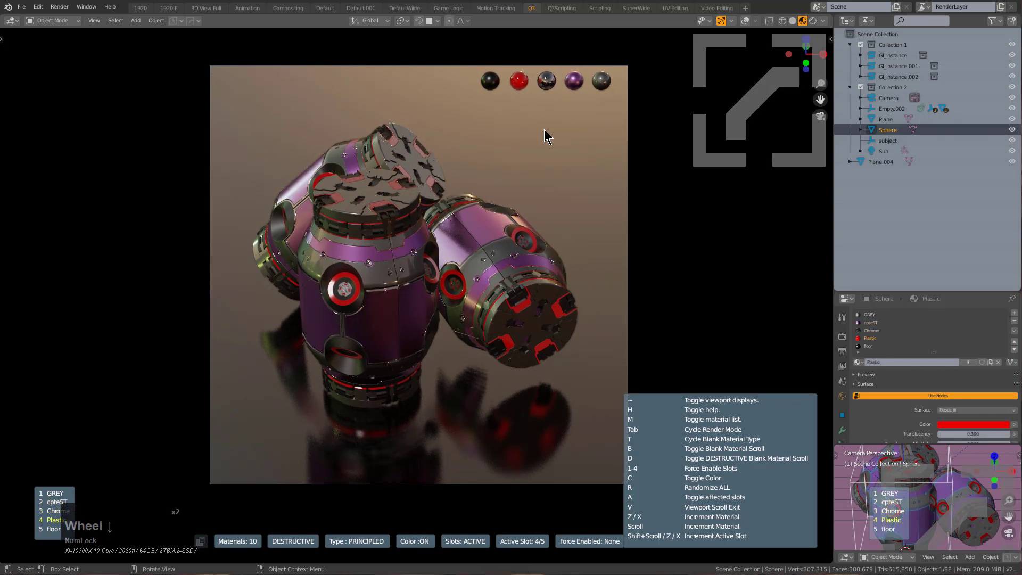
key(t)
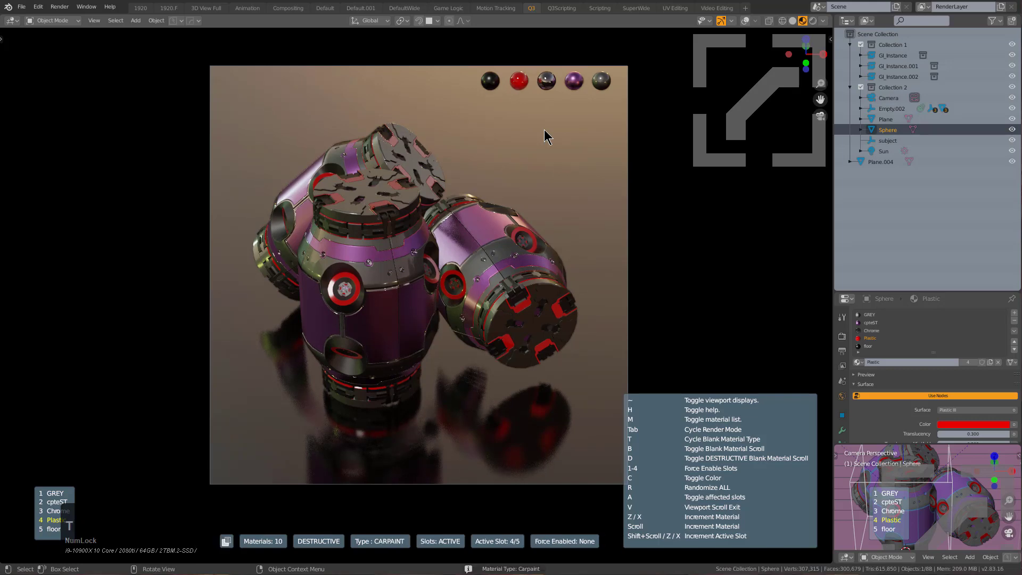
key(t)
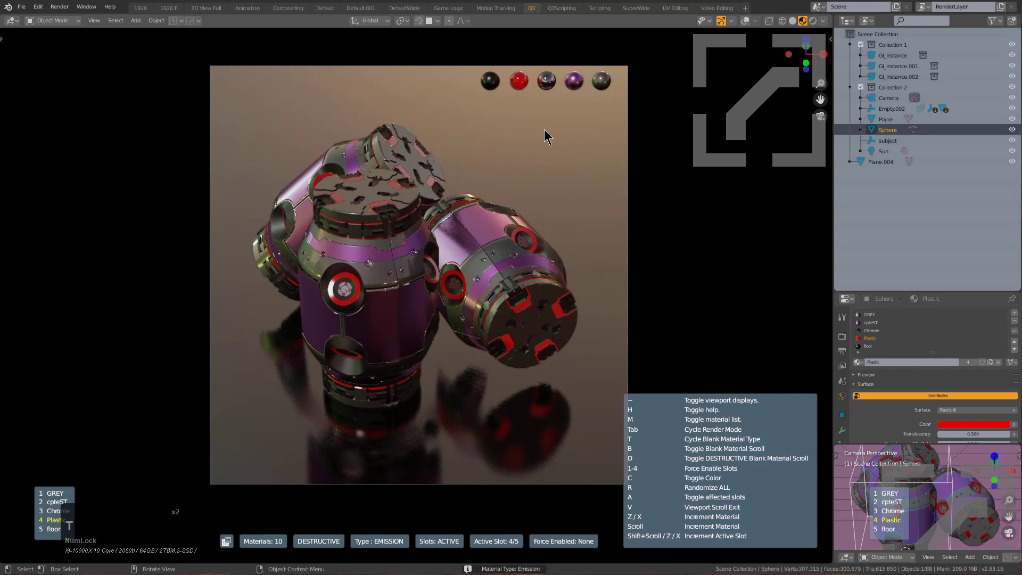
scroll(544, 129, up, 3)
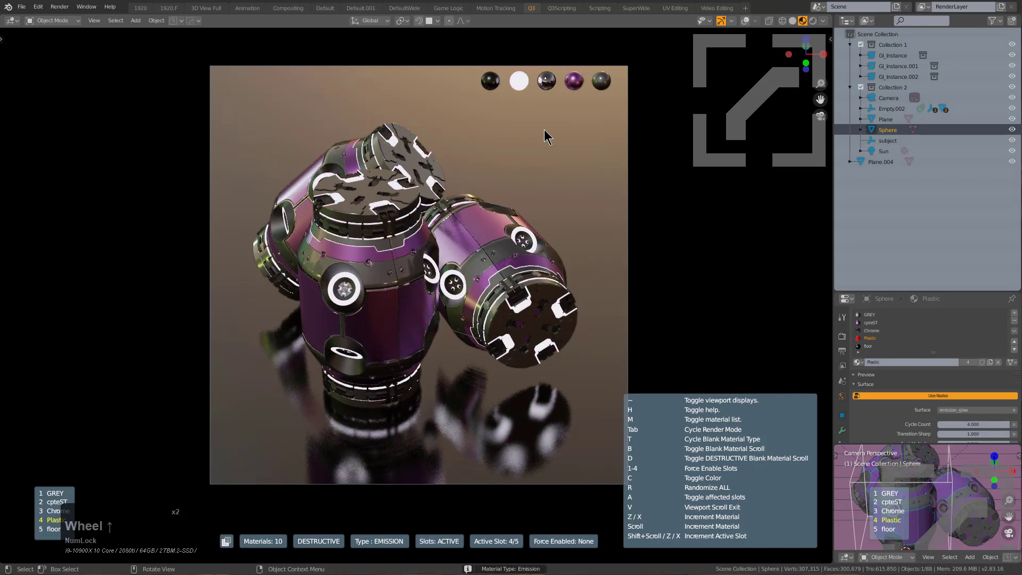
scroll(544, 129, up, 3)
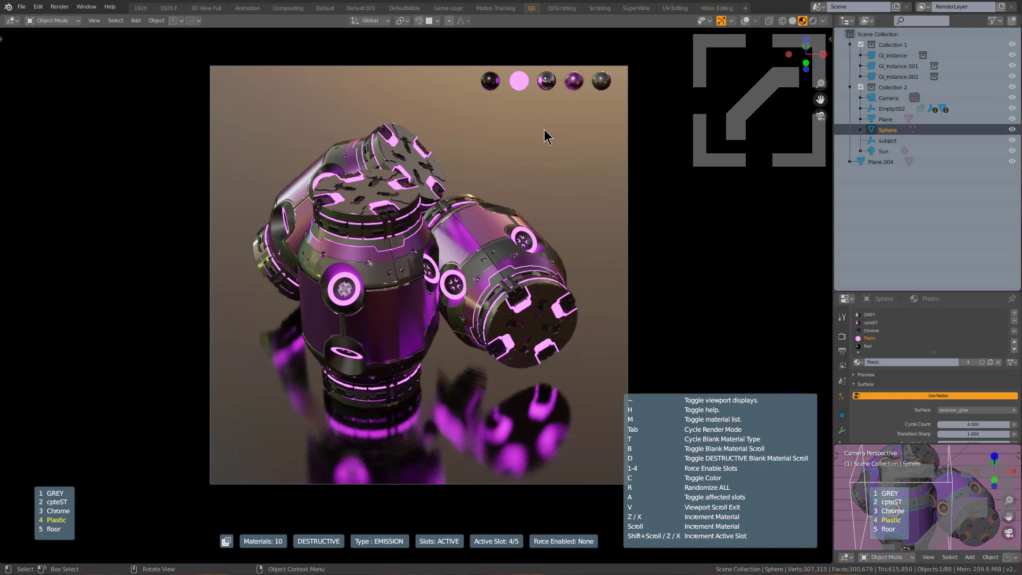
Randomize the Chrome slot with Principled materials and Color off, keep a dark neutral one and finish the material scroll
shift+scroll(544, 130, up, 1)
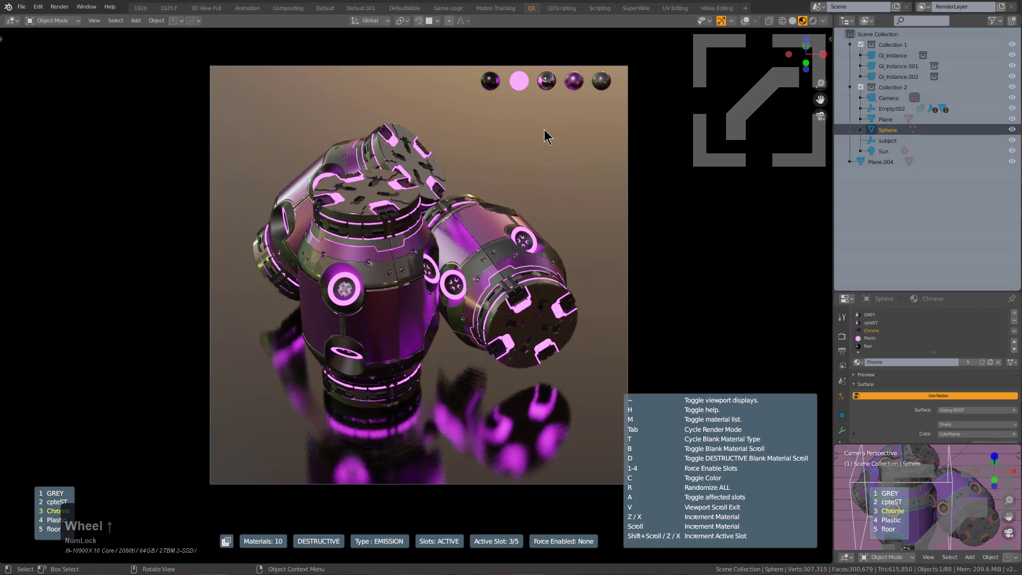
key(t)
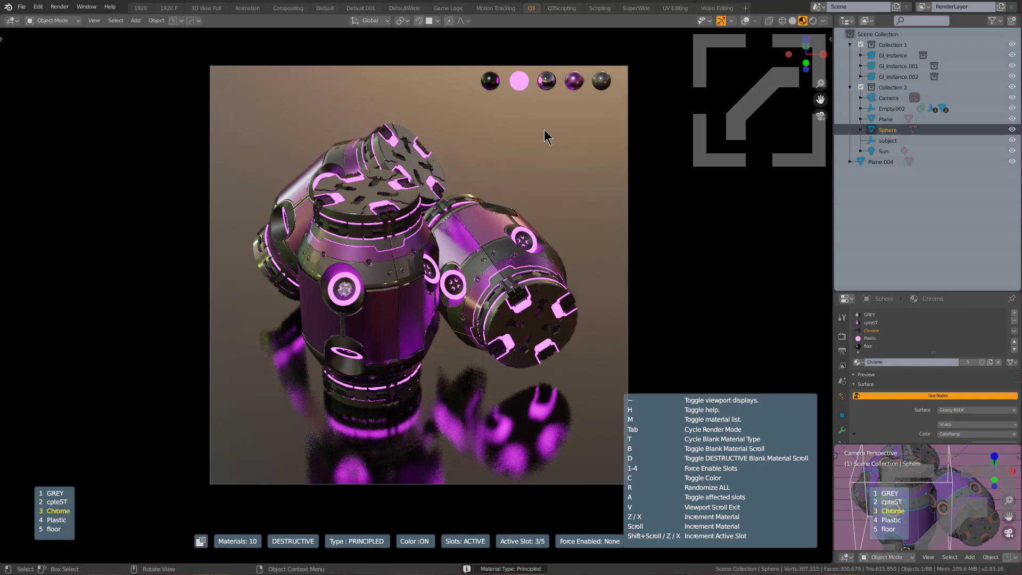
key(c)
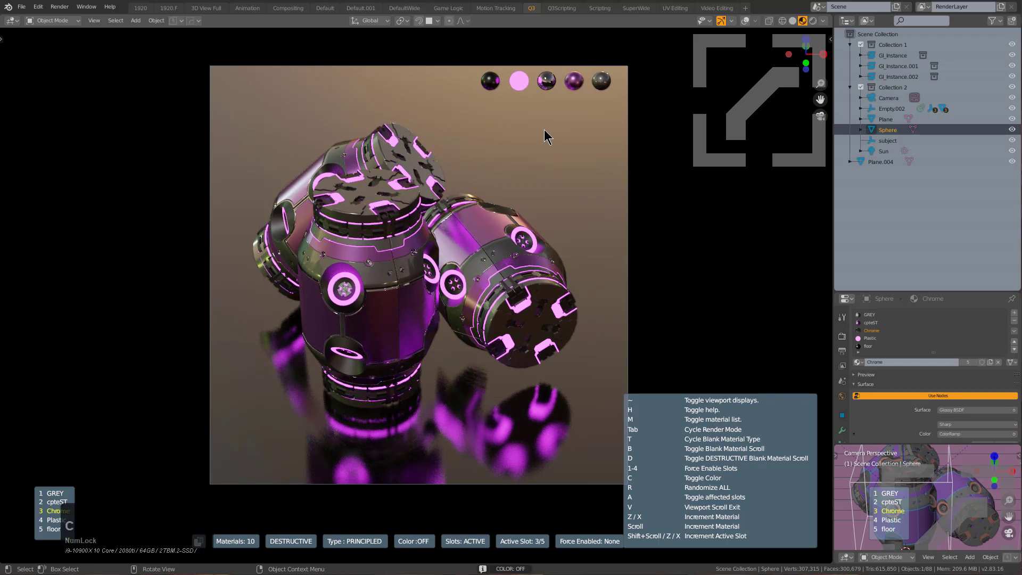
scroll(544, 130, up, 1)
scroll(544, 129, up, 3)
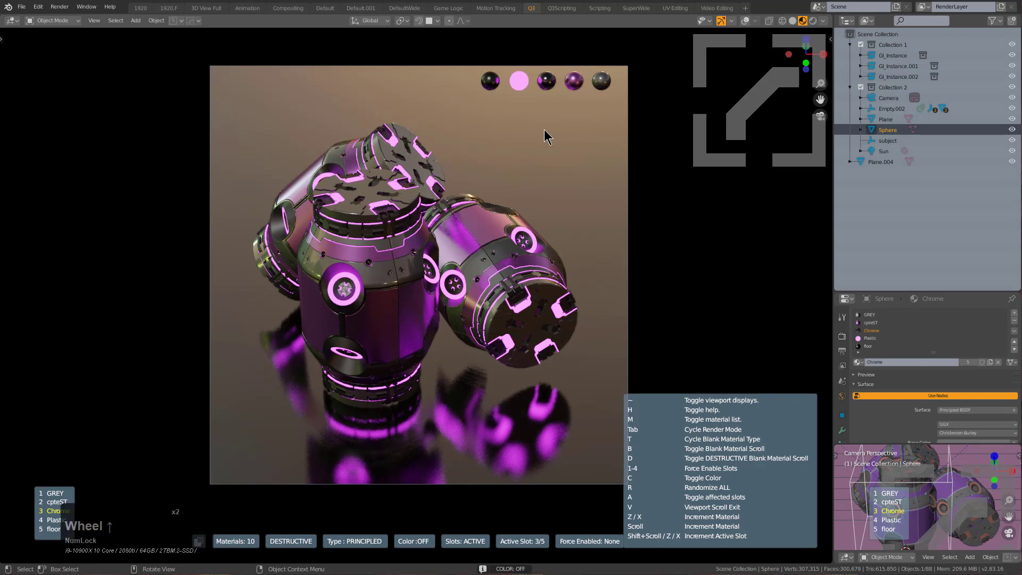
scroll(544, 129, up, 4)
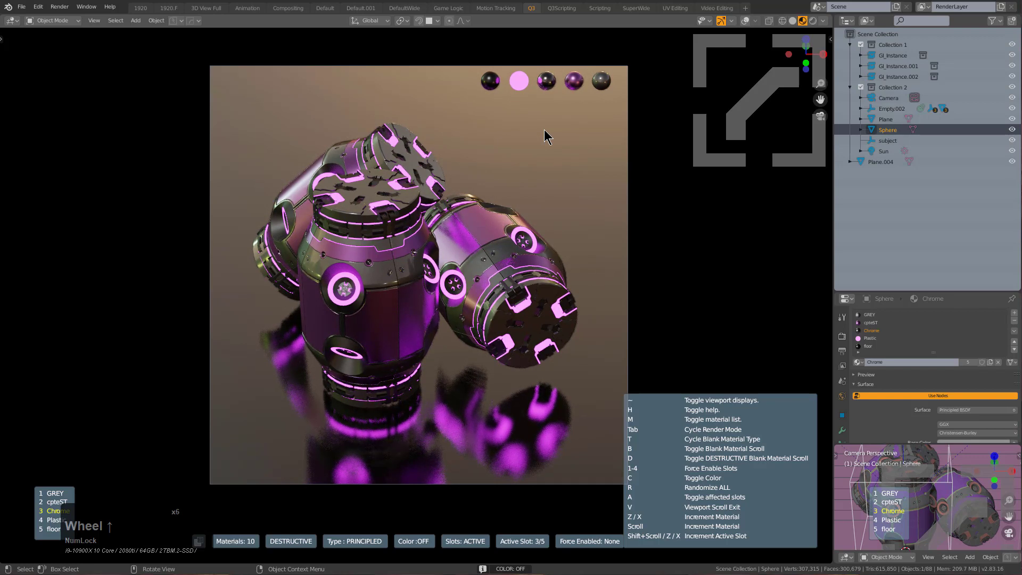
click(544, 130)
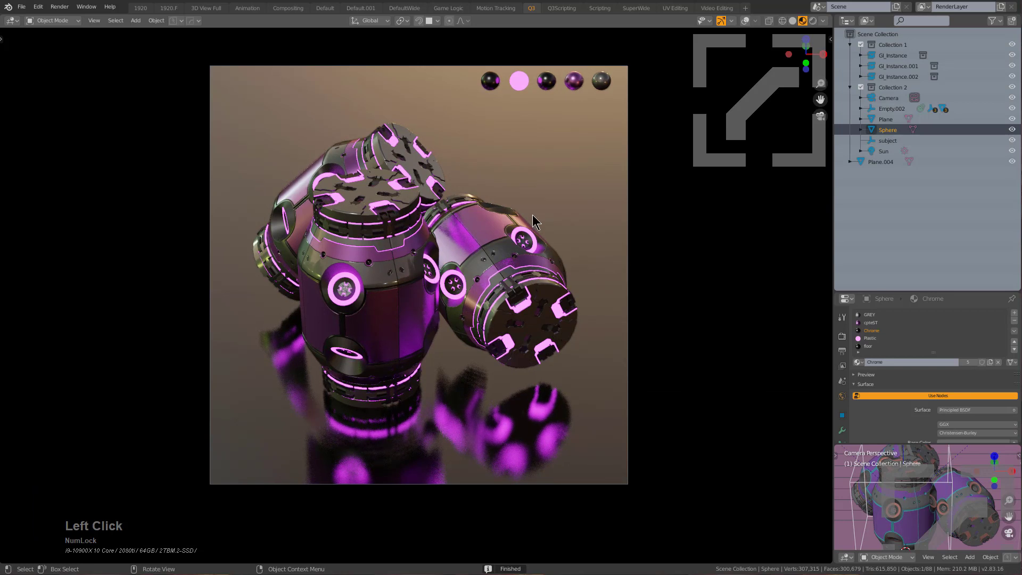
Deselect everything, add a HardOps light rig and cycle its random setups, keeping one with 6 point, 3 area and 3 sun lights
key(alt)
key(alt+a)
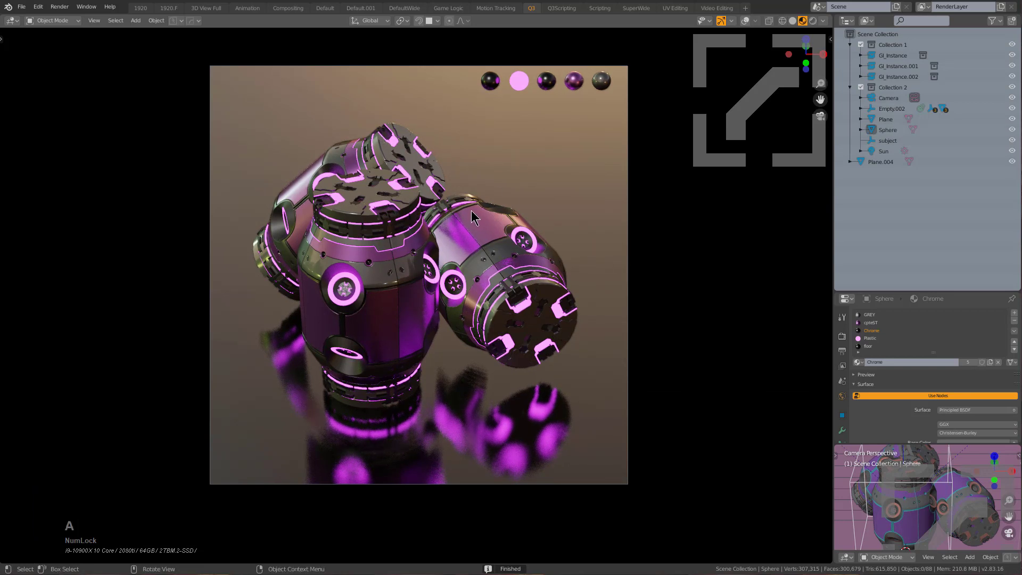
key(q)
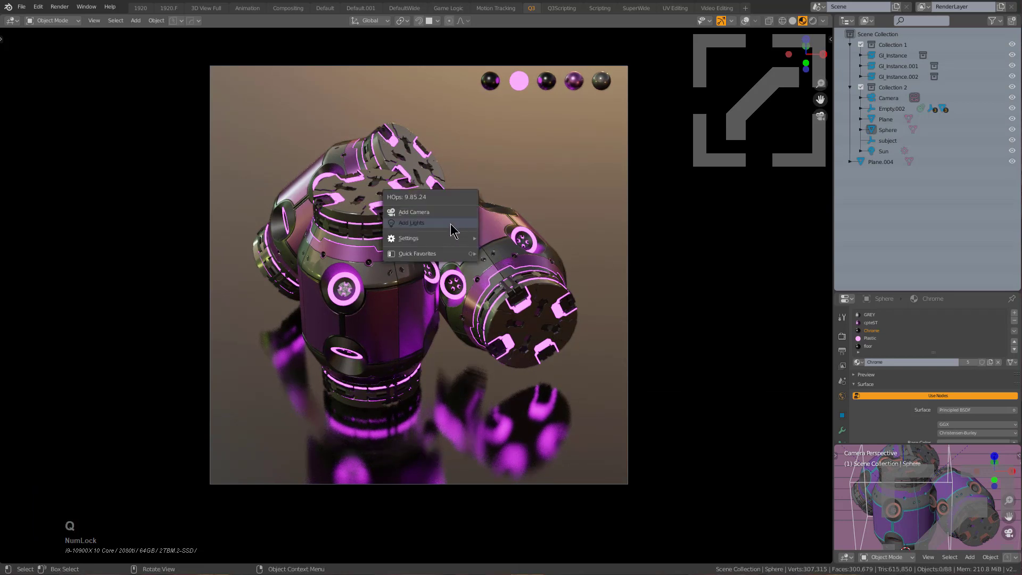
click(451, 223)
scroll(451, 224, up, 3)
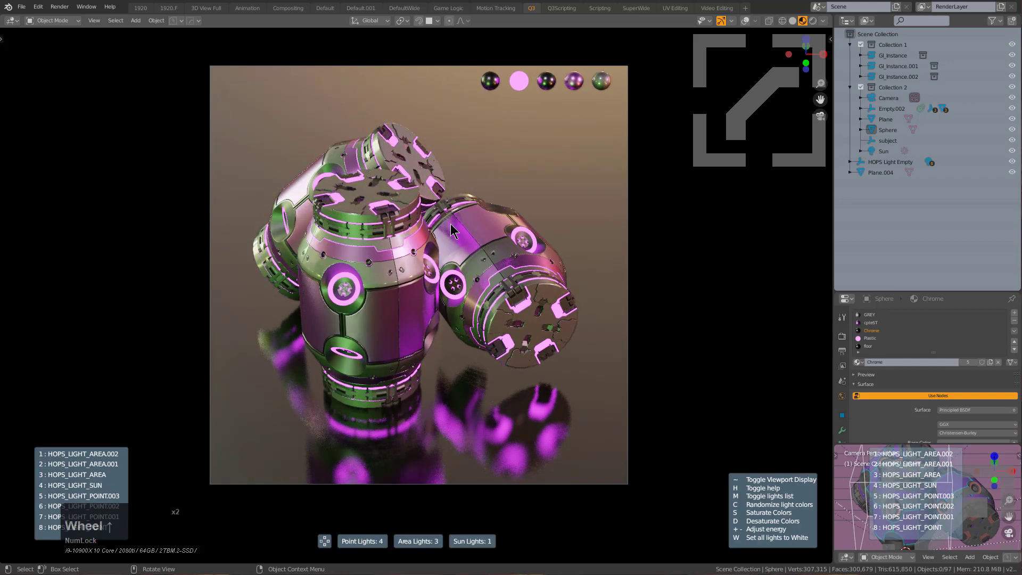
scroll(451, 231, down, 2)
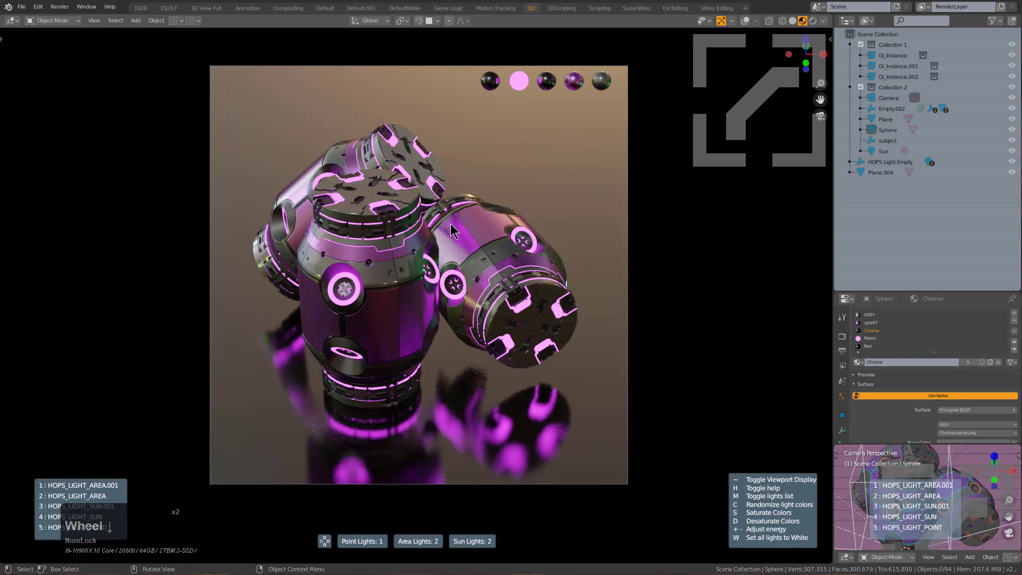
scroll(450, 232, up, 4)
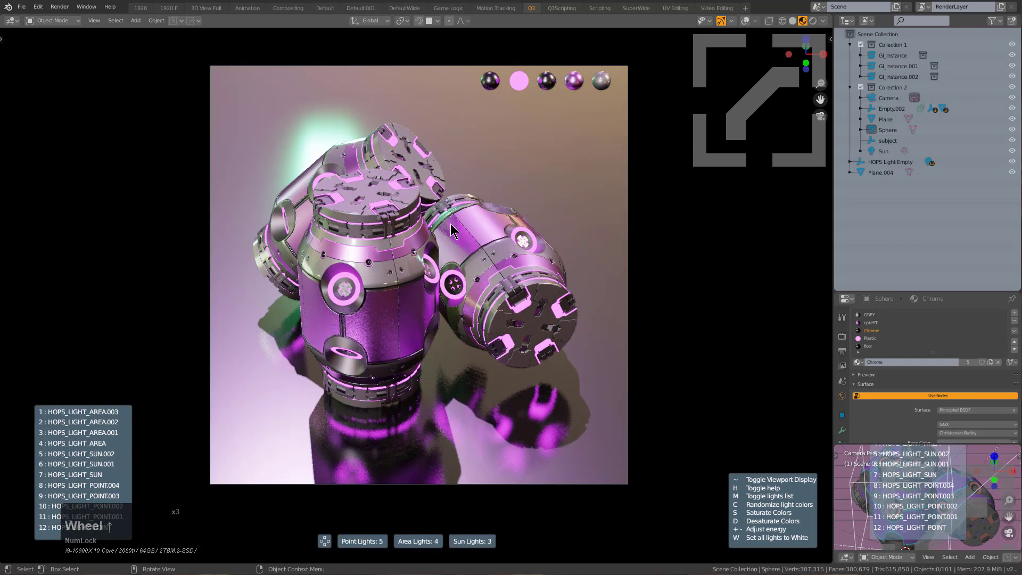
scroll(451, 230, up, 4)
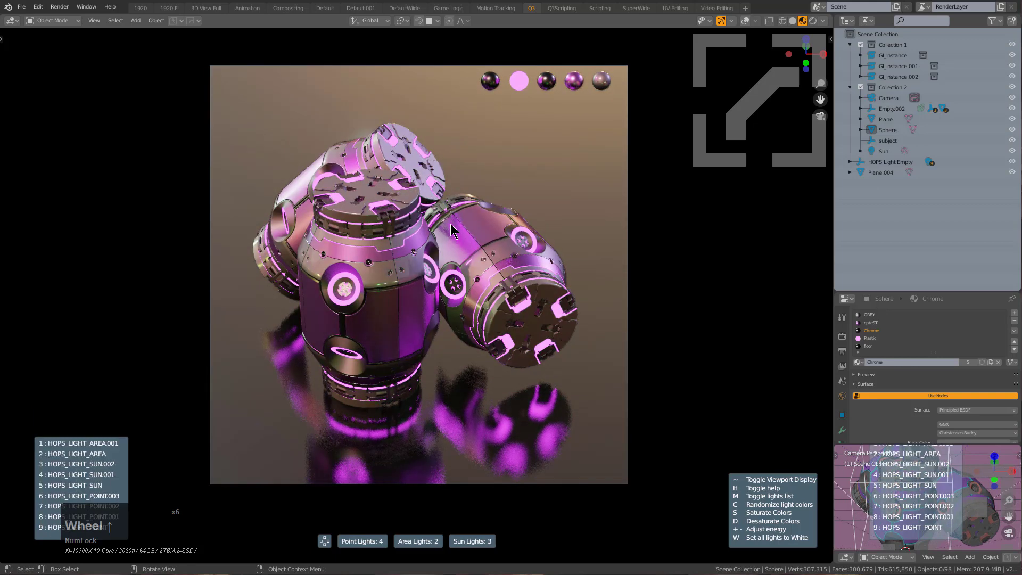
scroll(451, 231, up, 3)
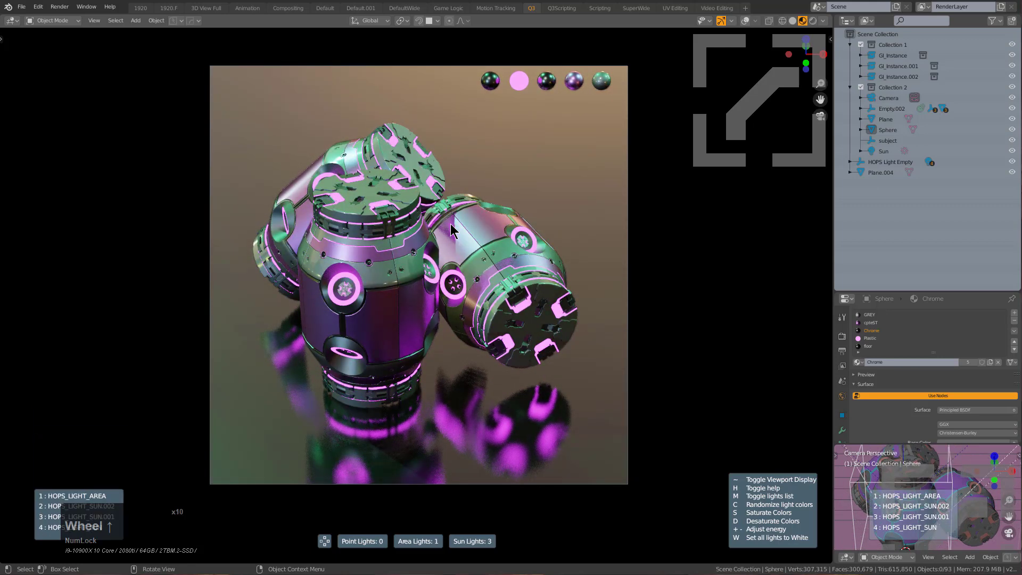
scroll(450, 231, up, 3)
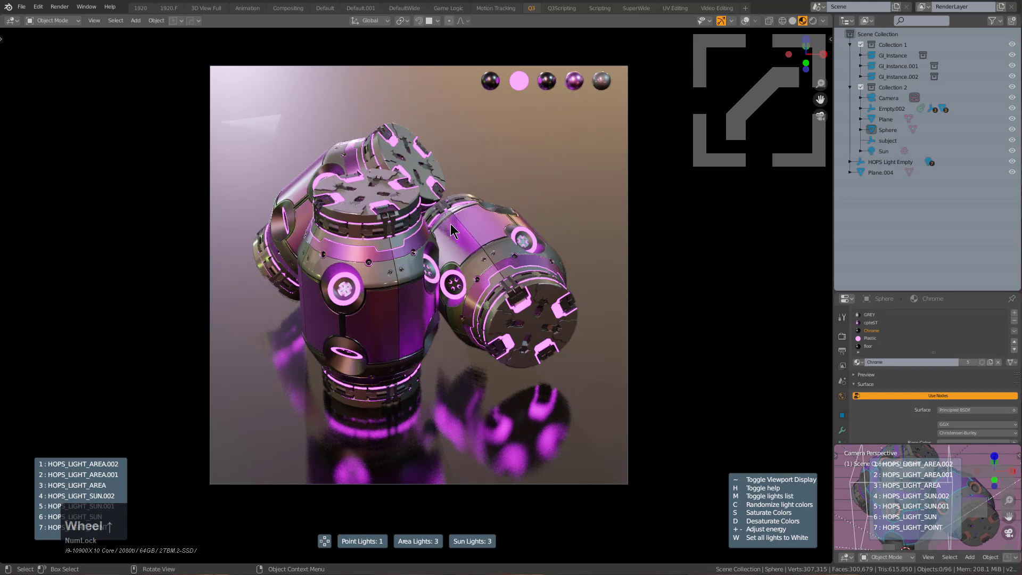
scroll(450, 231, up, 3)
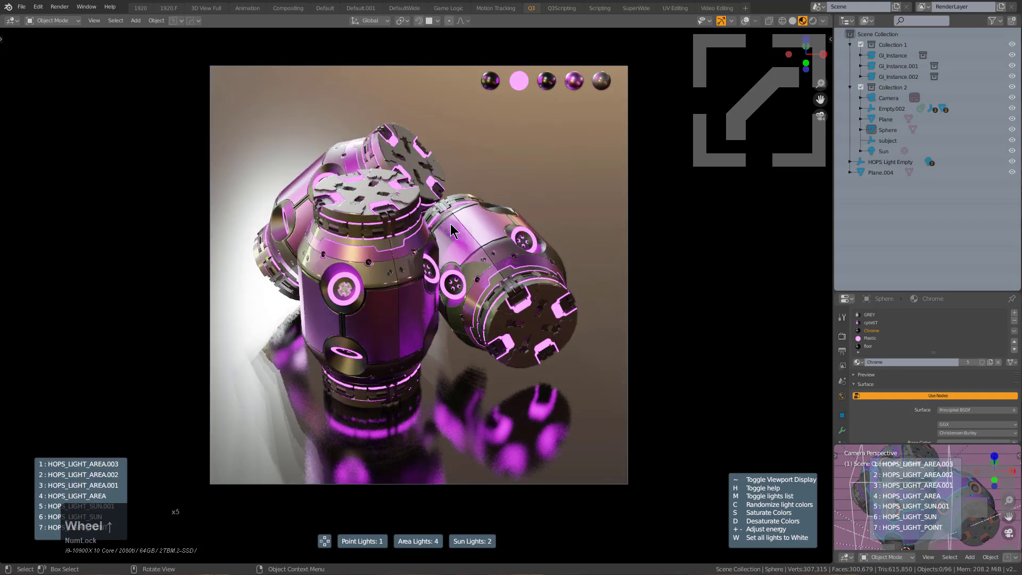
scroll(450, 230, up, 4)
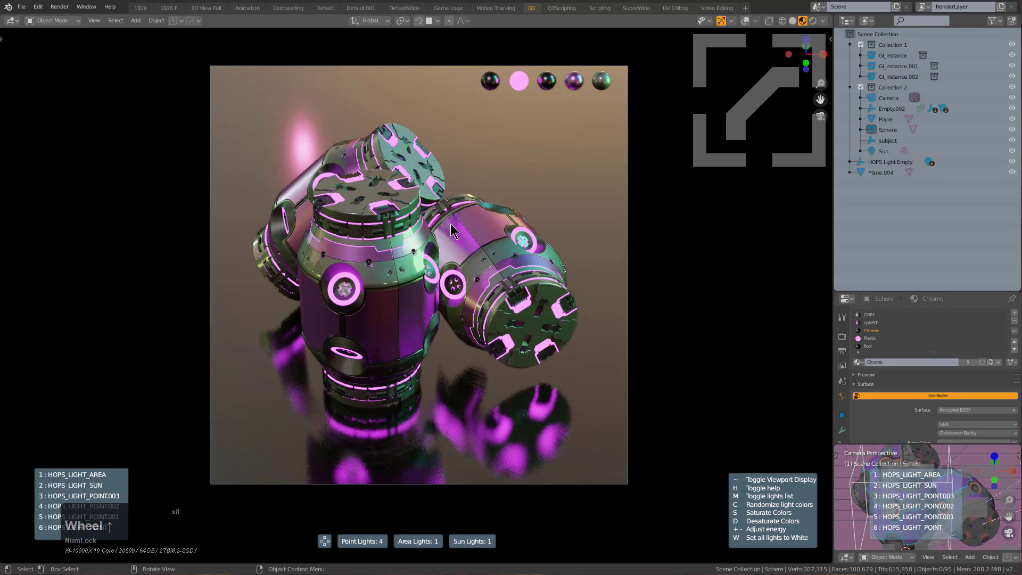
scroll(451, 231, up, 1)
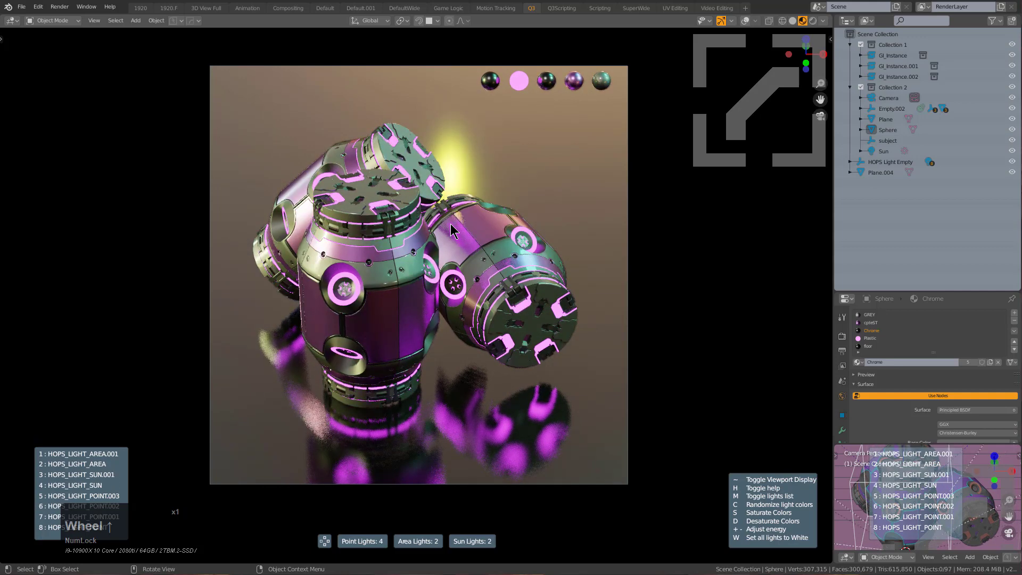
scroll(451, 230, up, 2)
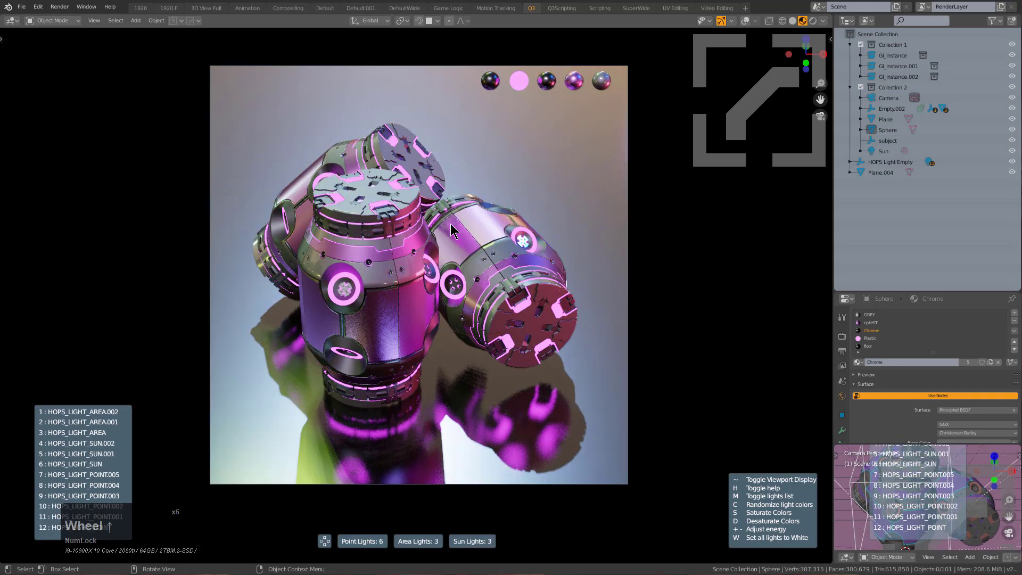
click(451, 230)
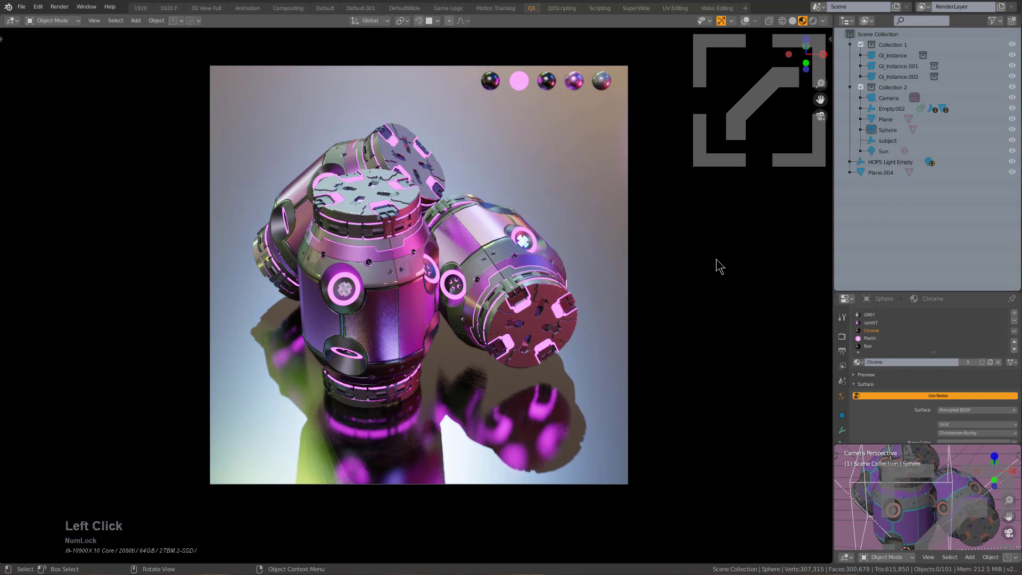
Select the background plane and turn on Bloom through the viewport's Lookdev+ adjustment
click(759, 337)
middle_drag(758, 337, 754, 352)
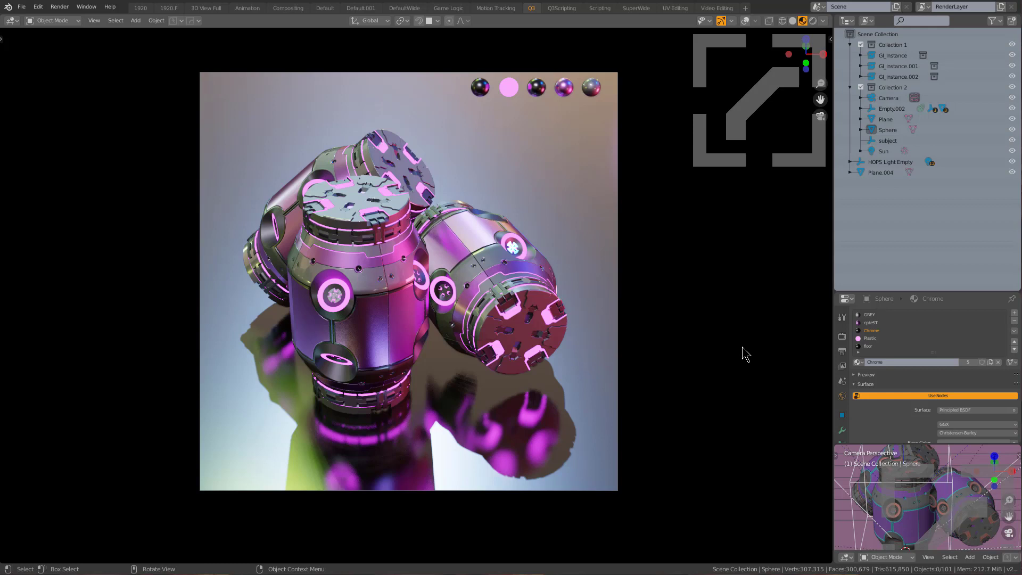
click(664, 225)
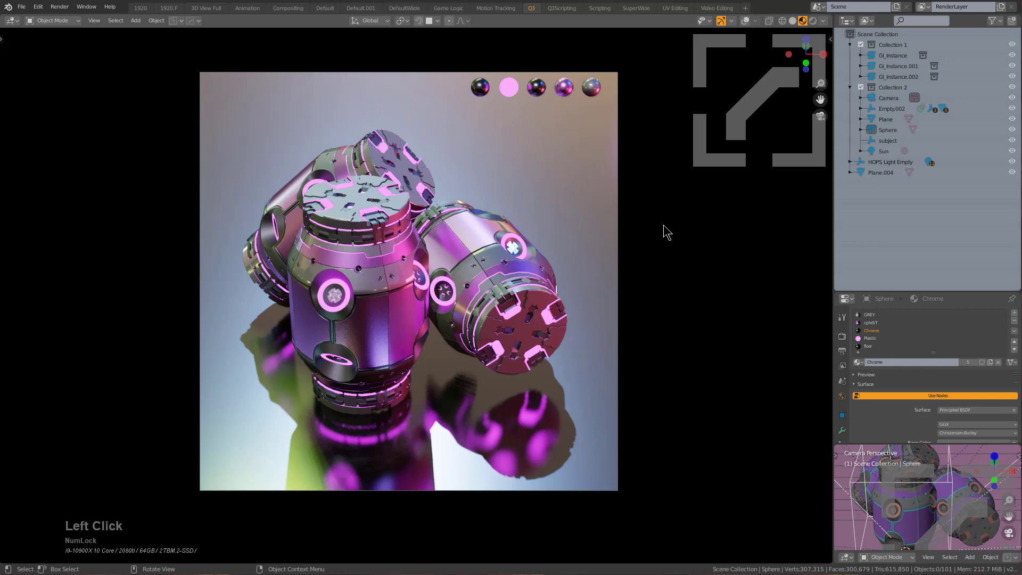
key(v)
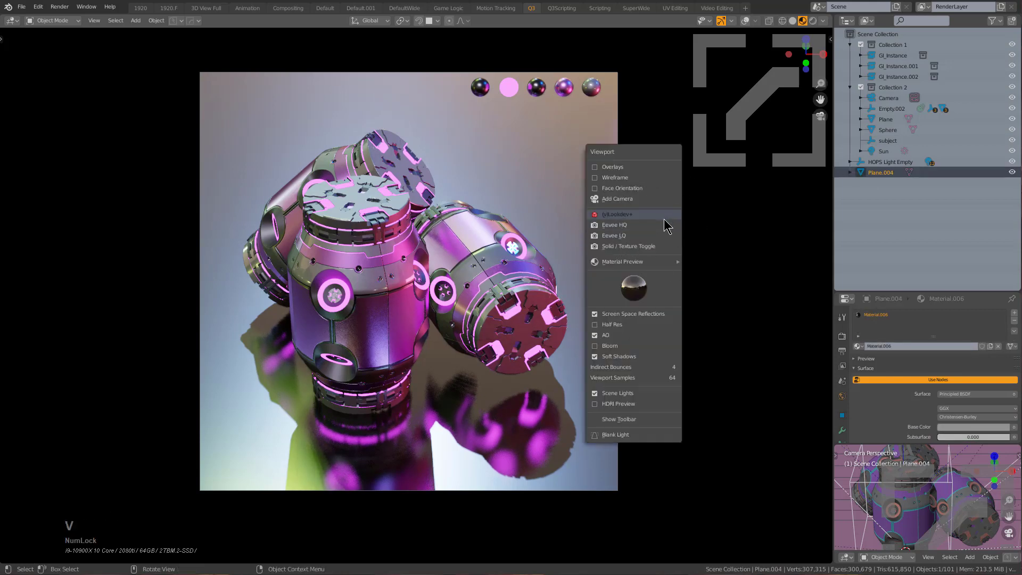
click(663, 220)
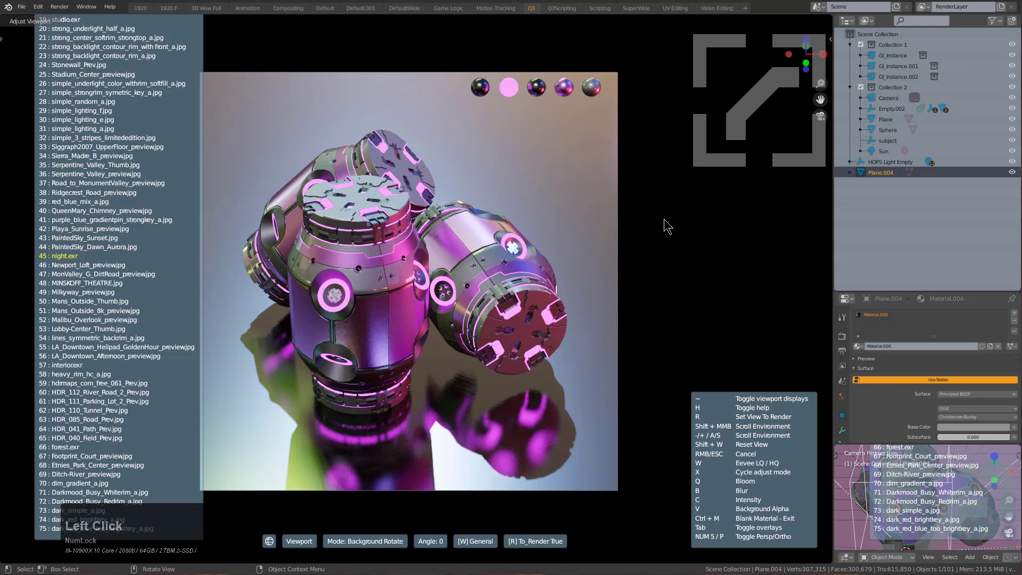
key(q)
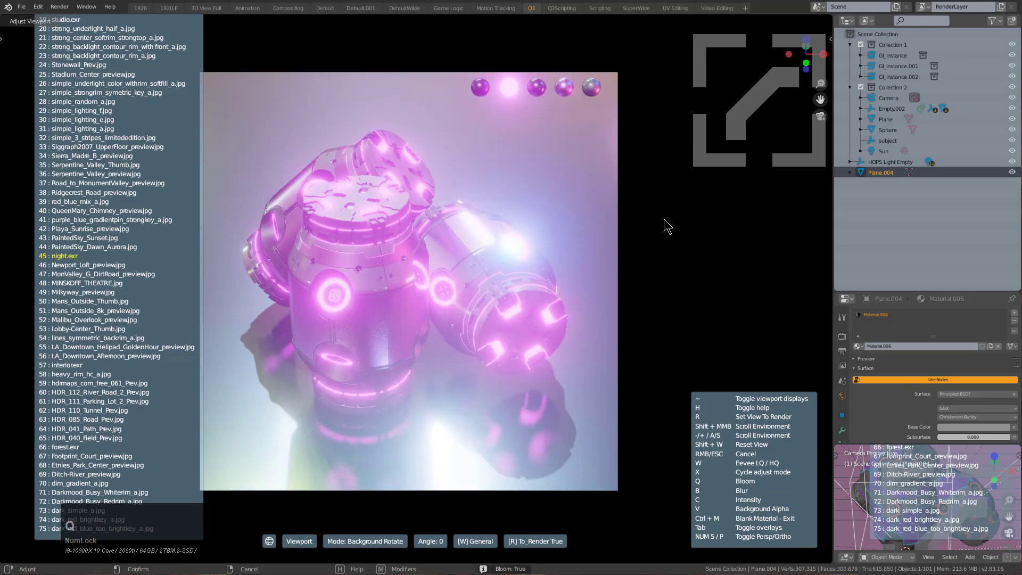
click(667, 227)
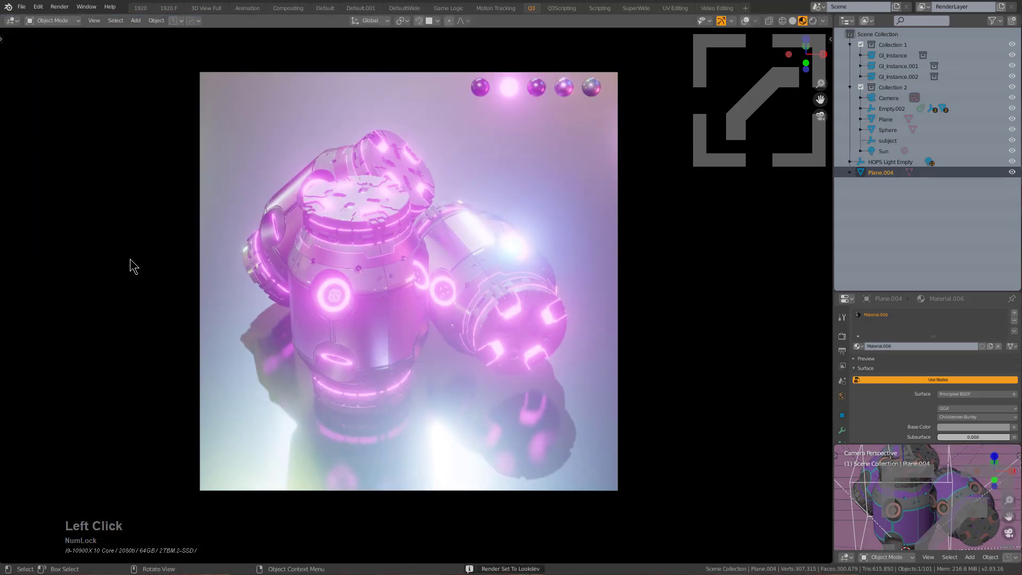
Expand the HardOps Eevee render settings and lower the Bloom intensity to a subtle glow
click(175, 22)
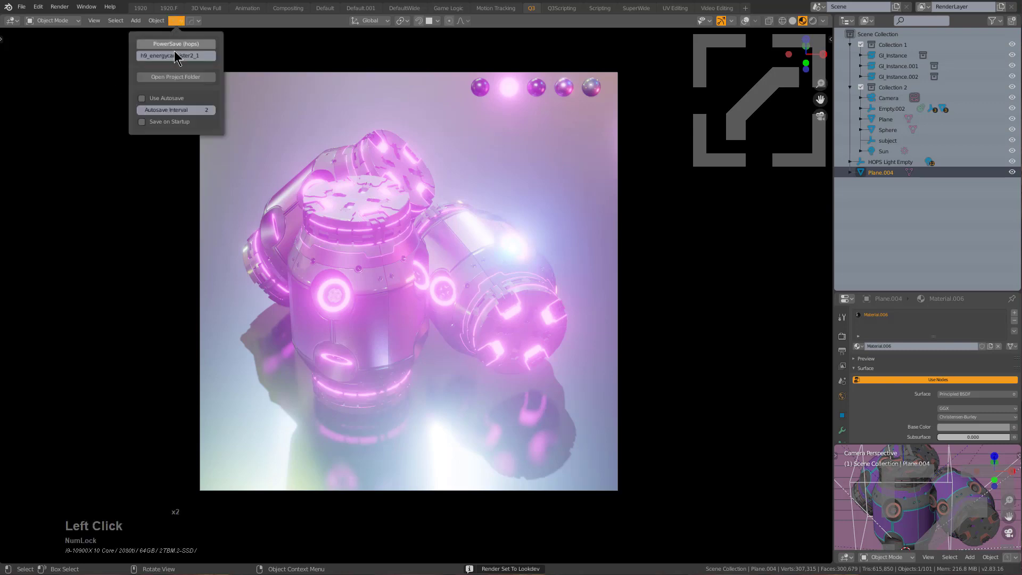
mouse_move(194, 22)
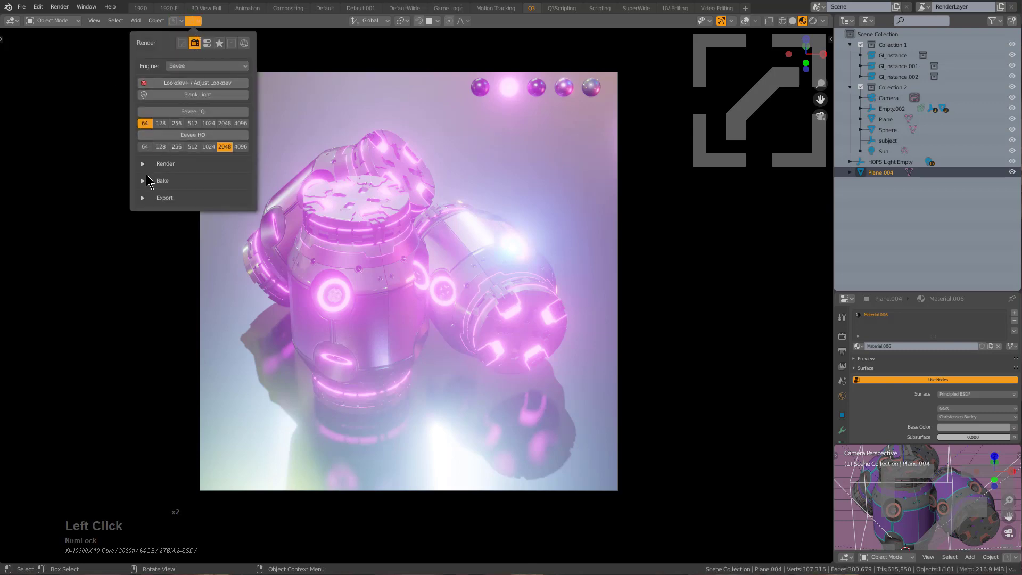
click(143, 164)
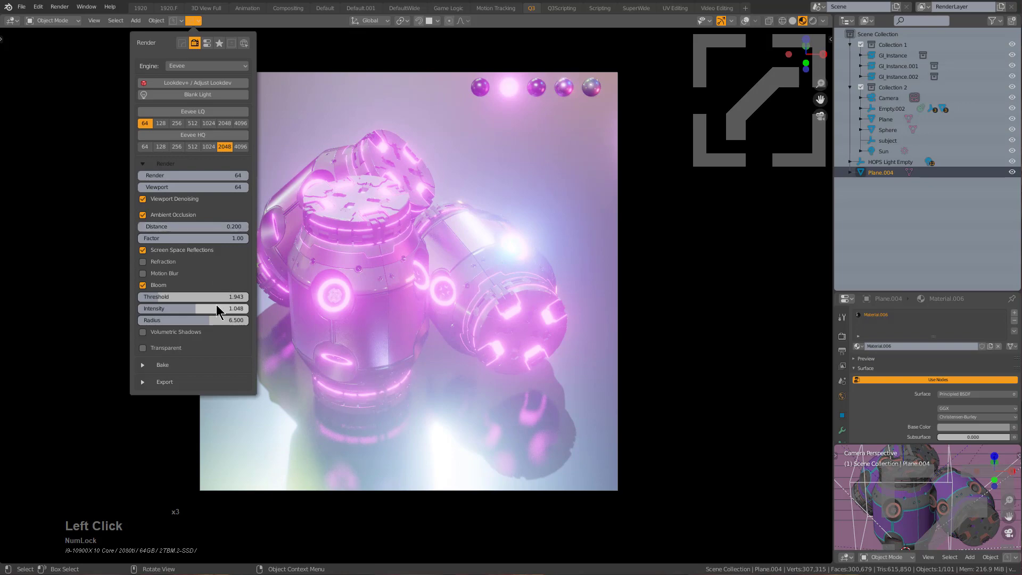
drag(204, 310, 157, 309)
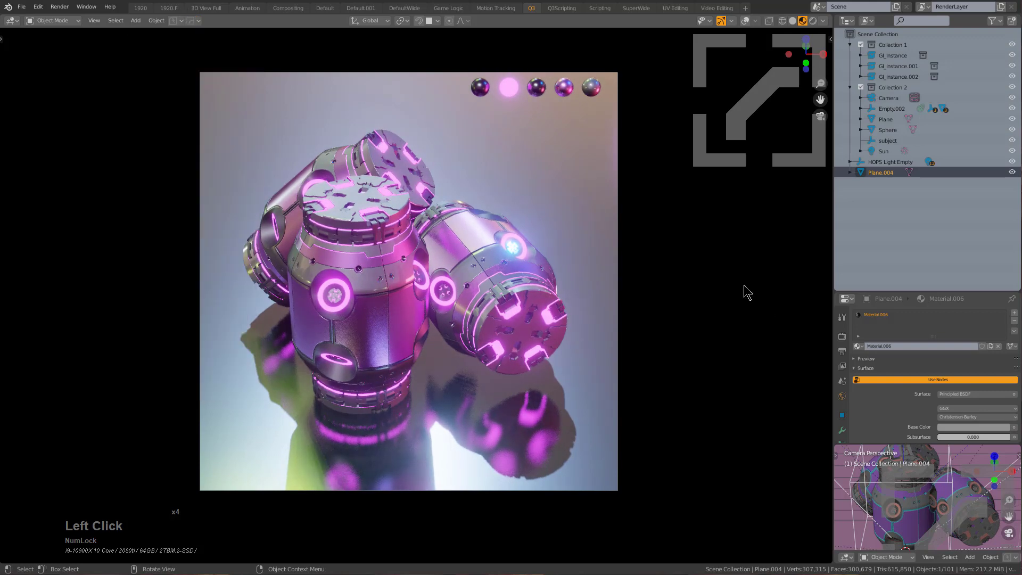
Play the animation to preview the emissive glow with Bloom, and stop playback
key(space)
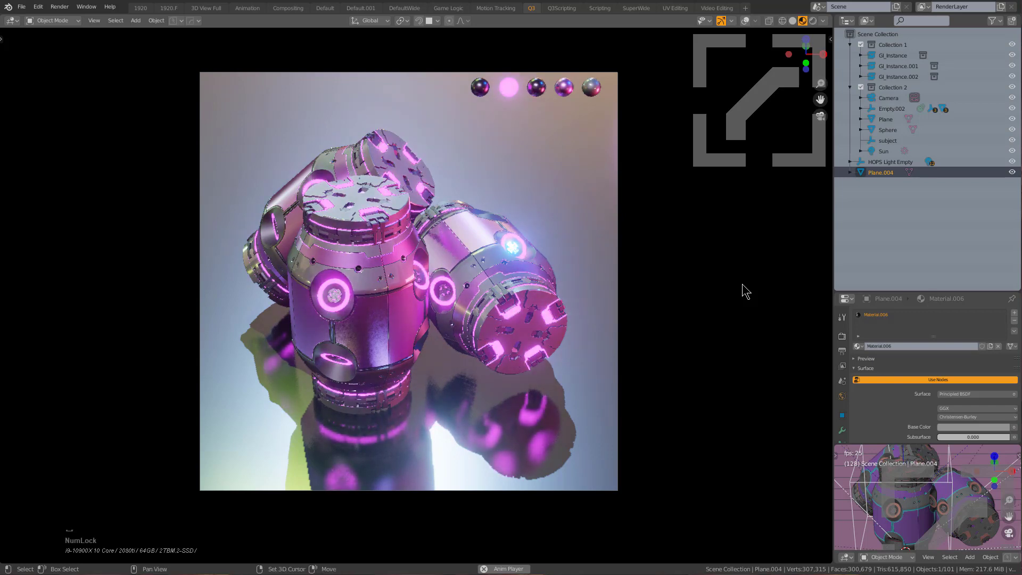
key(shift)
key(space)
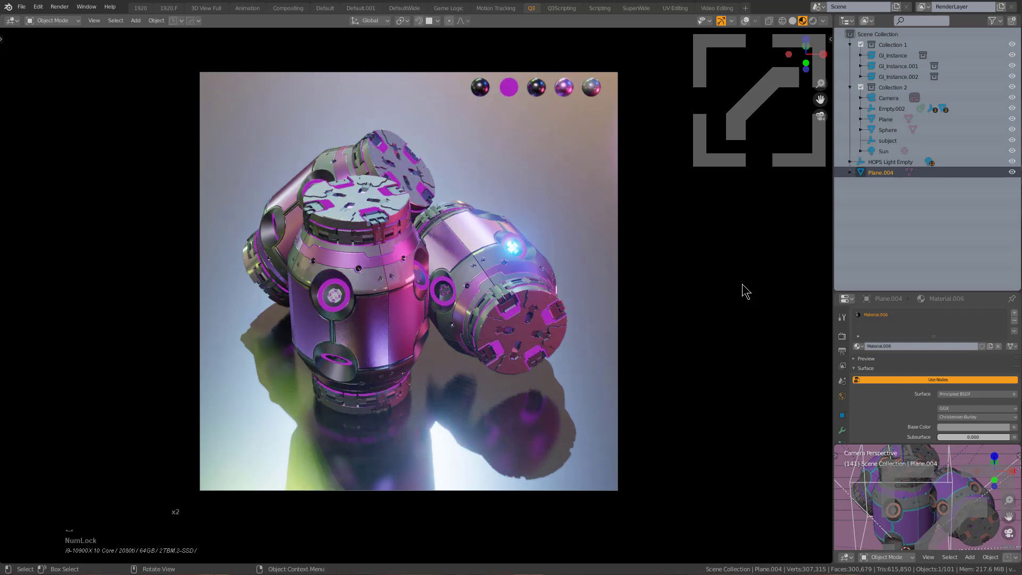